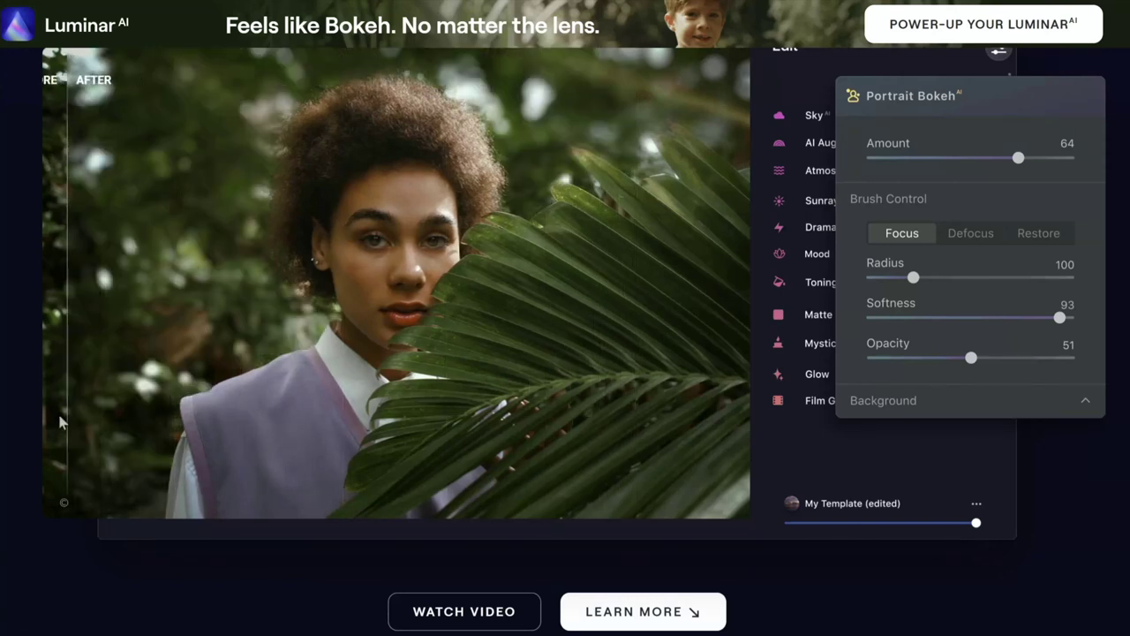
Scroll through the Skylum Luminar AI feature list, then switch to Luminar AI with the fountain portrait
scroll(58, 415, "down", 10)
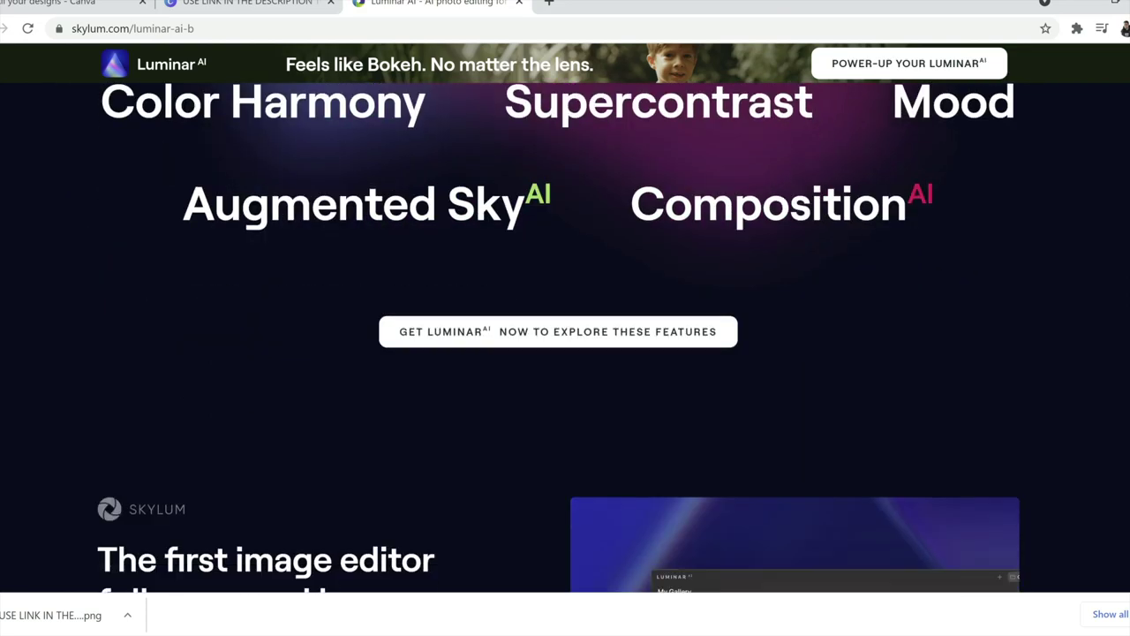
scroll(565, 353, "down", 5)
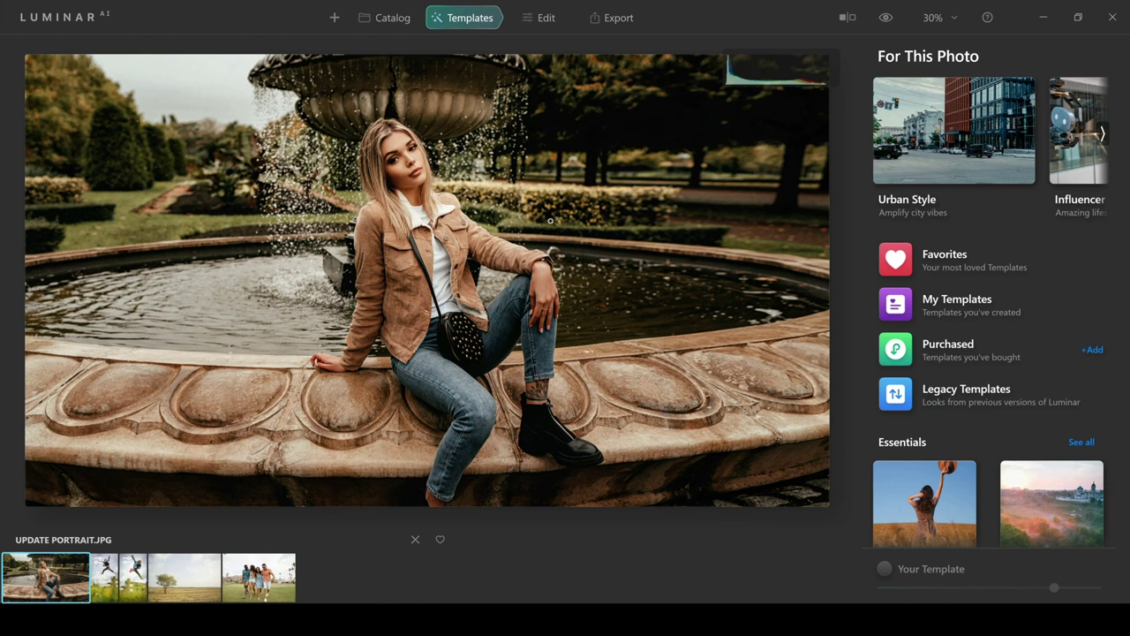
left_click(542, 19)
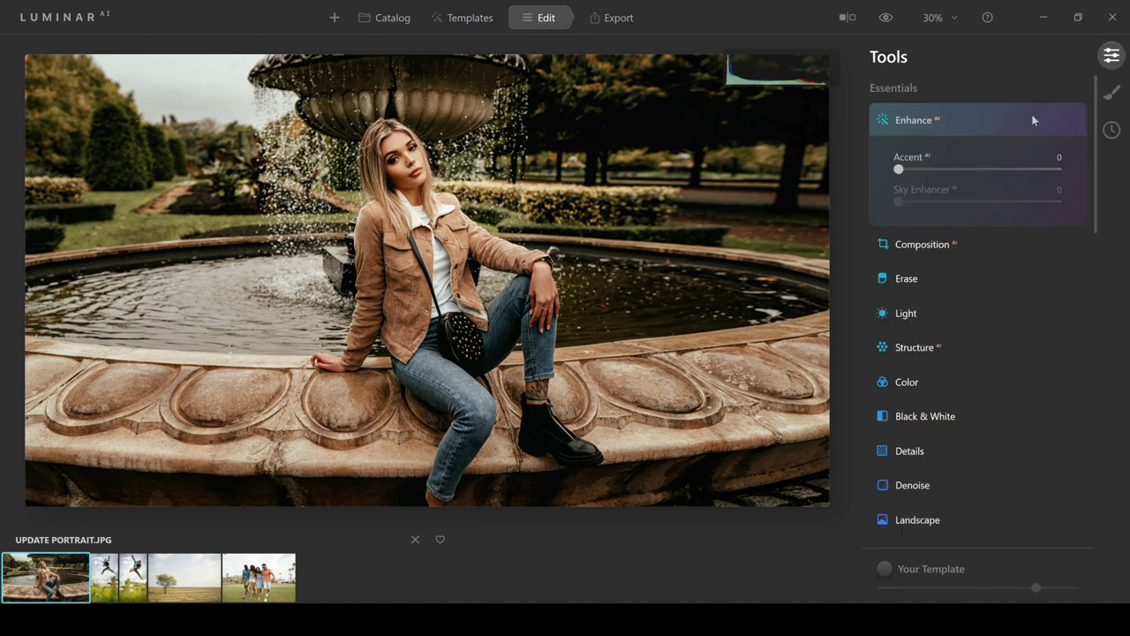
Collapse Enhance AI and expand Portrait Bokeh AI under the Portrait tools
left_click(985, 120)
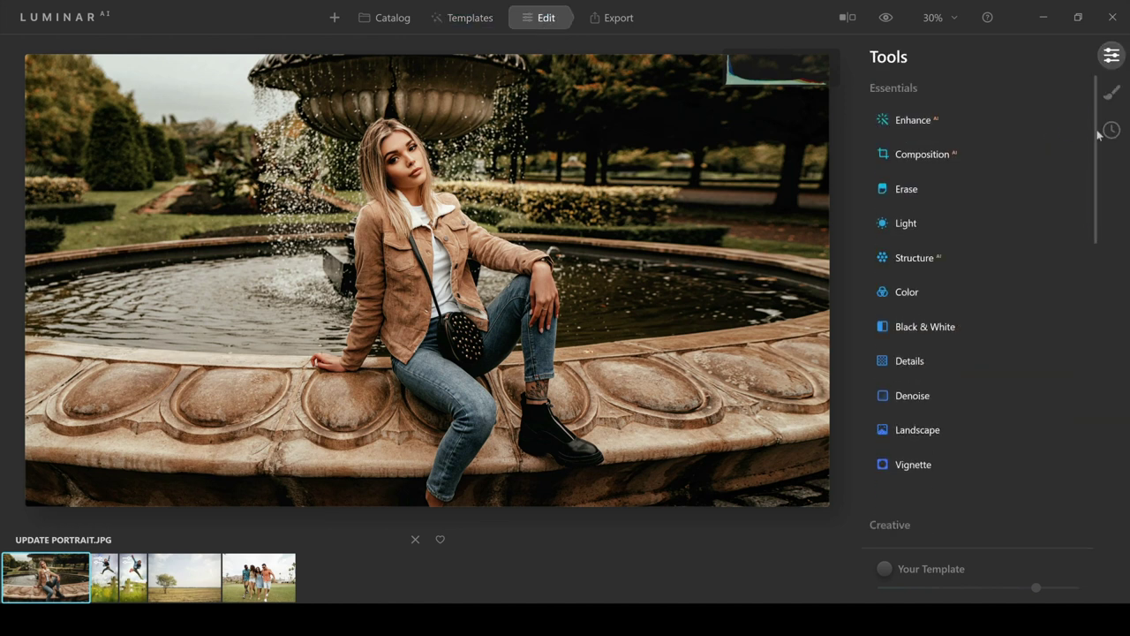
left_click_drag(1099, 134, 1092, 361)
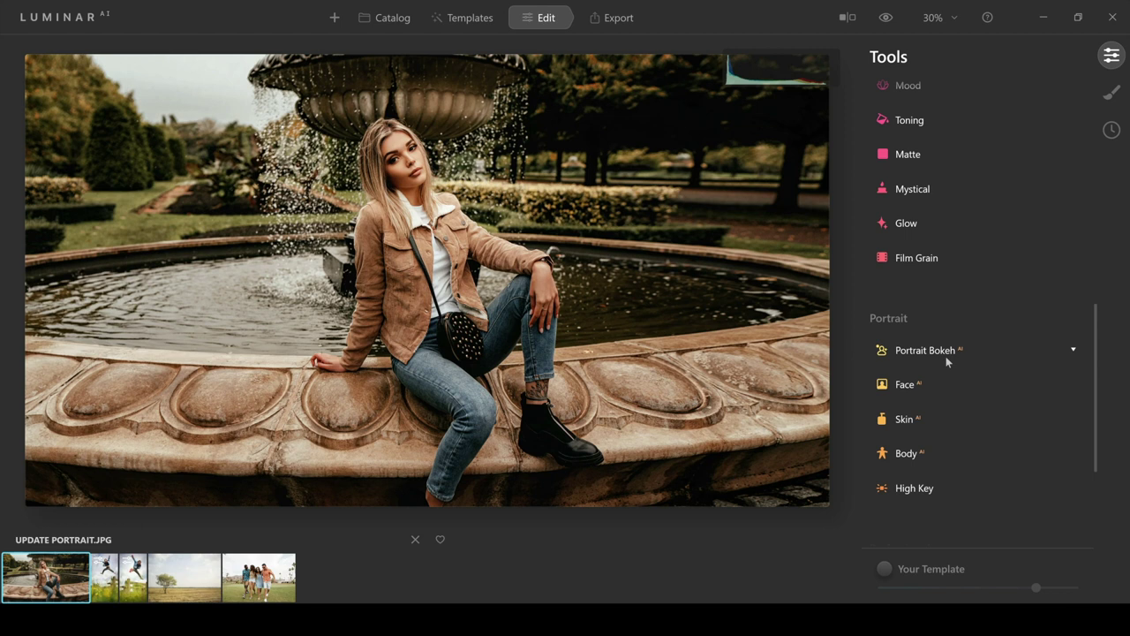
left_click(1074, 351)
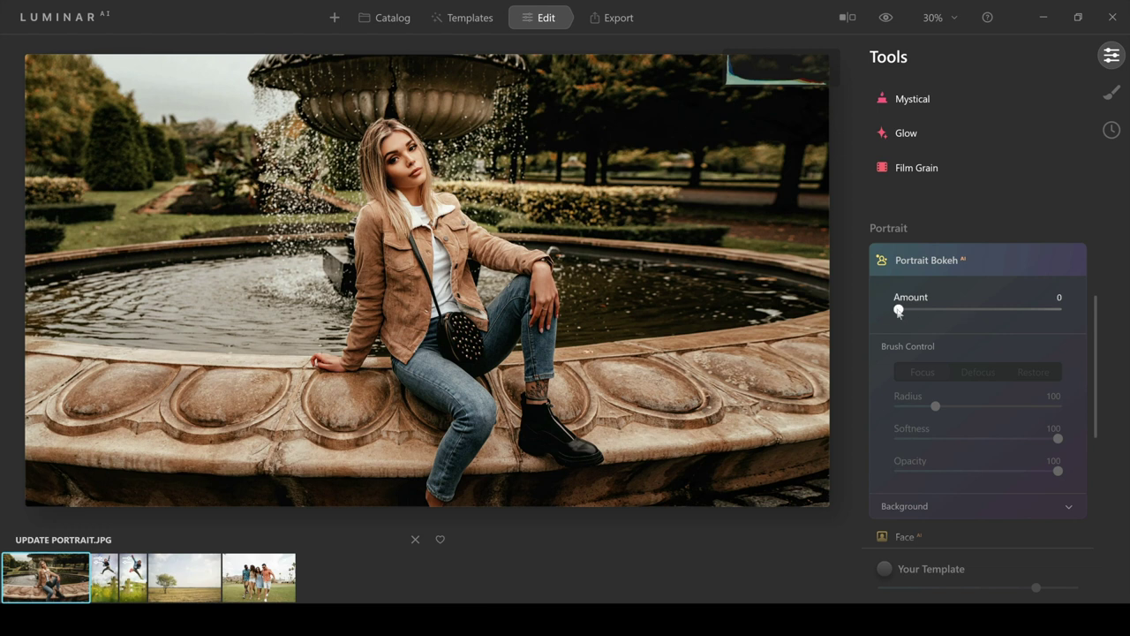
Apply Portrait Bokeh behind the woman, check the focus mask, and settle on Amount 66
left_click_drag(899, 311, 968, 315)
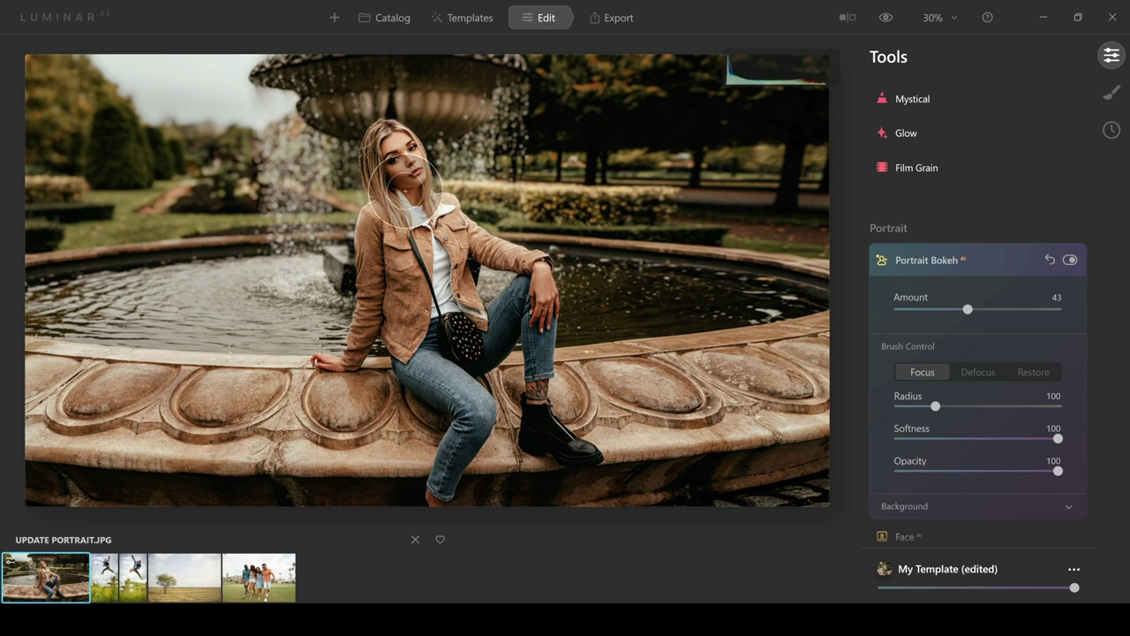
left_click(434, 344)
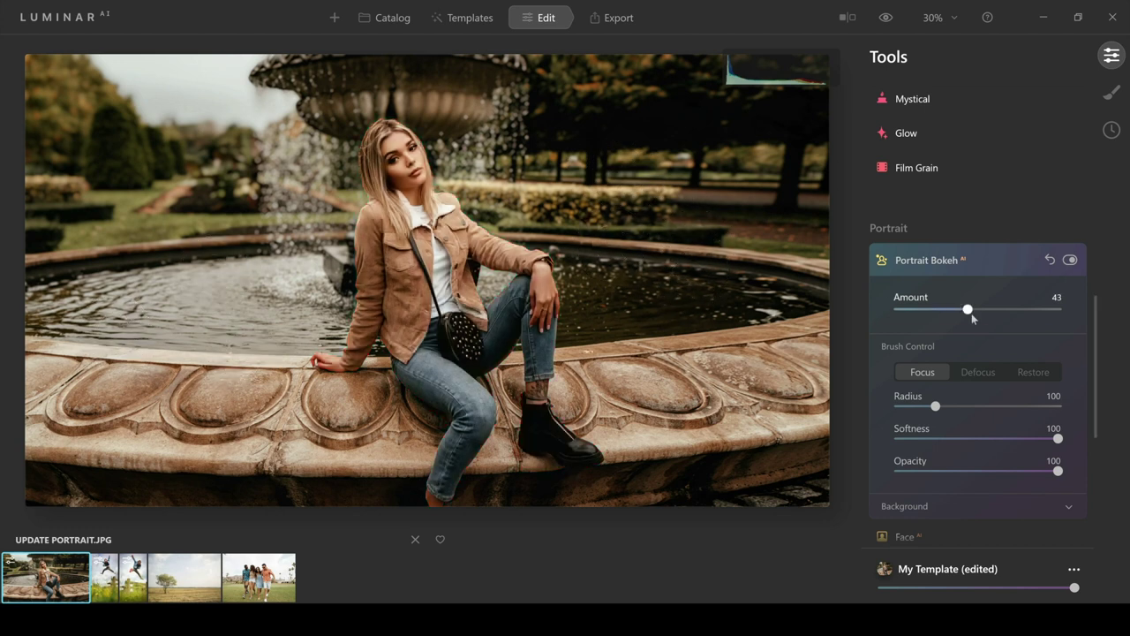
left_click_drag(968, 309, 1003, 312)
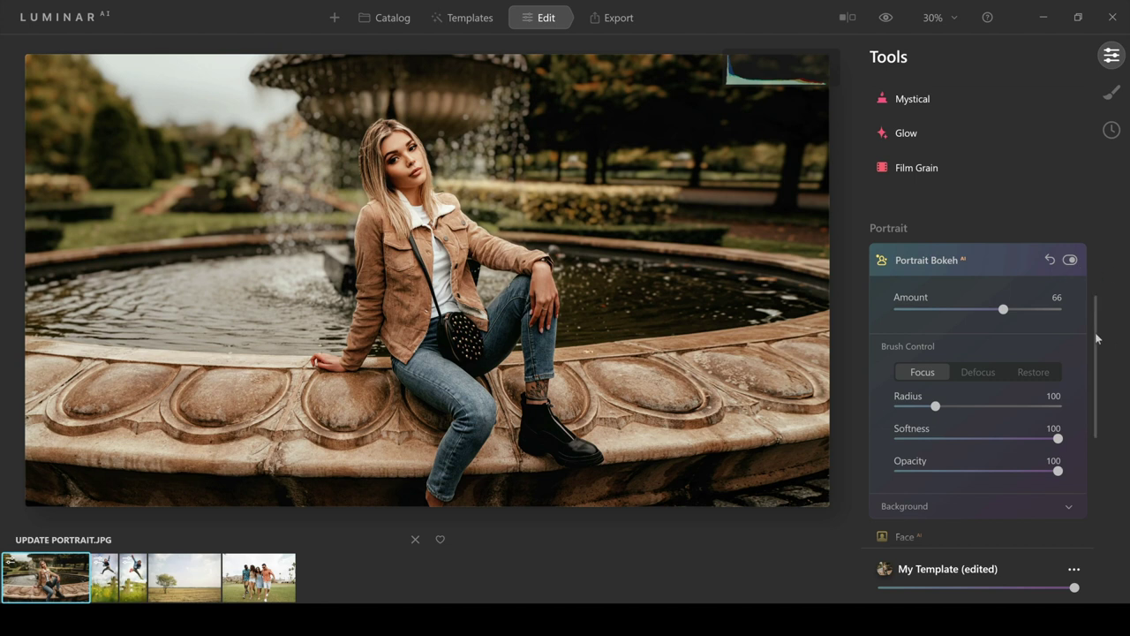
scroll(1096, 339, "down", 1)
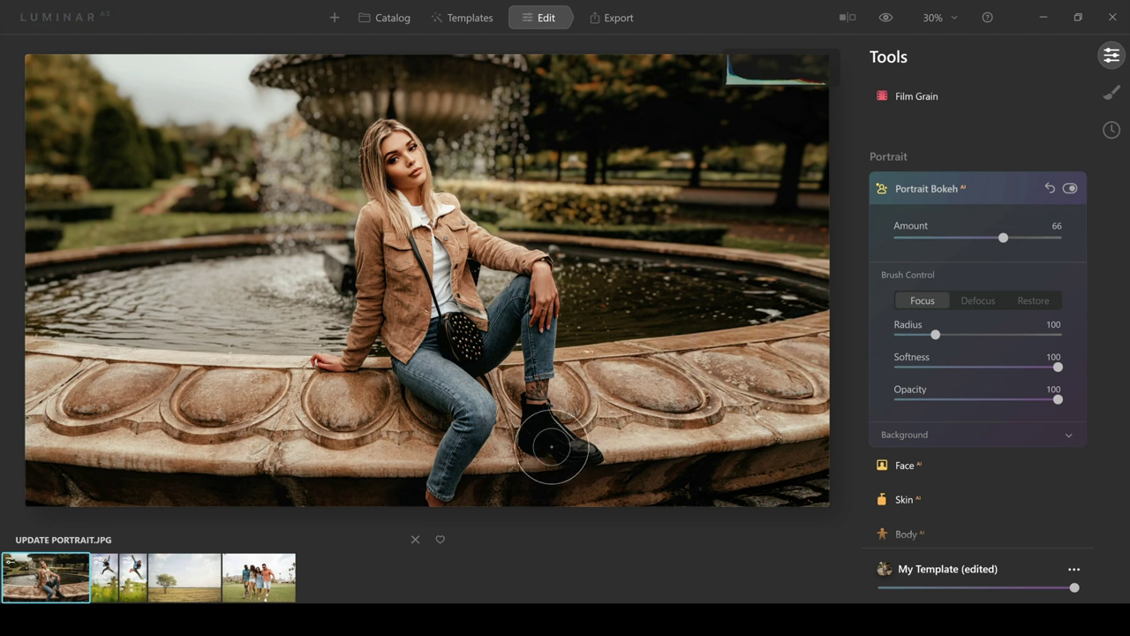
Brush focus back onto the woman's leg, then switch the bokeh brush to Defocus at Radius 43
left_click_drag(505, 388, 514, 408)
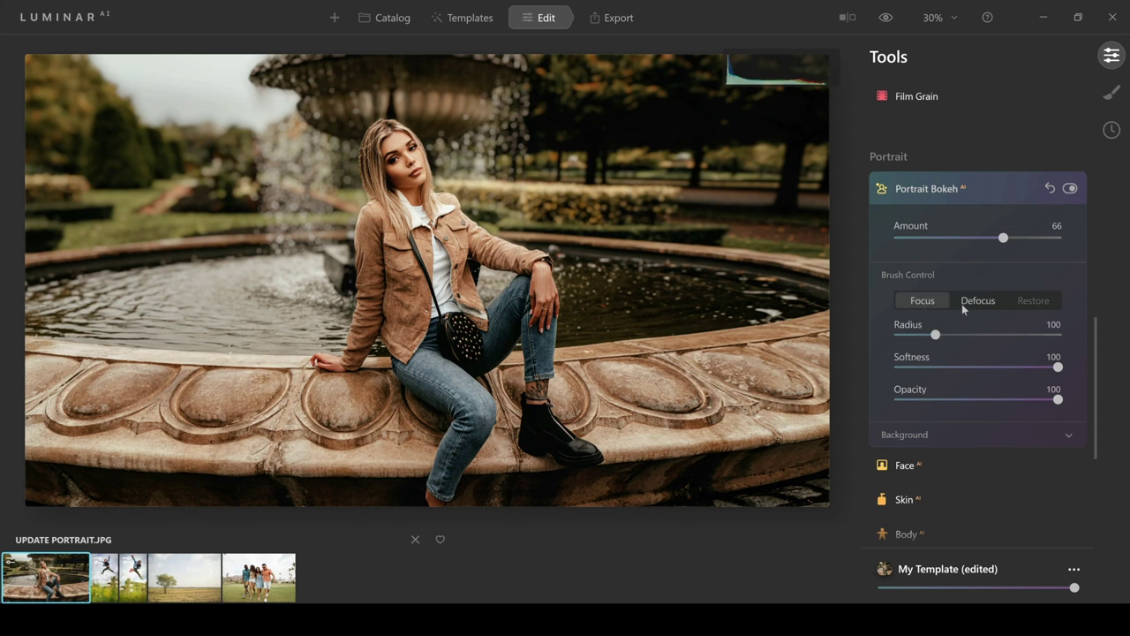
left_click(962, 303)
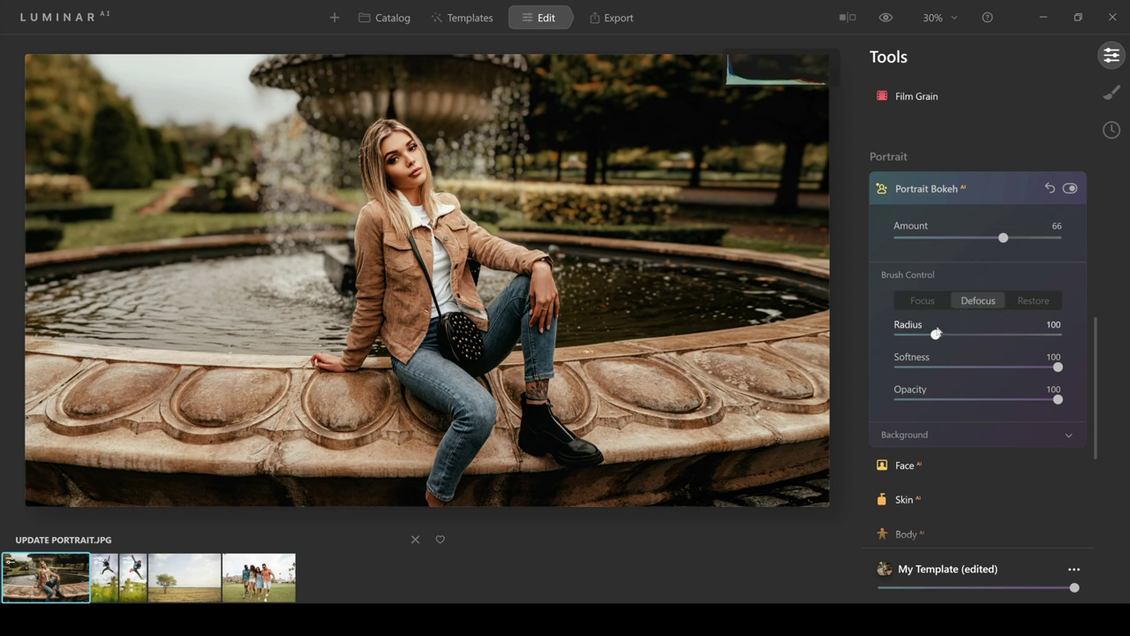
mouse_move(936, 334)
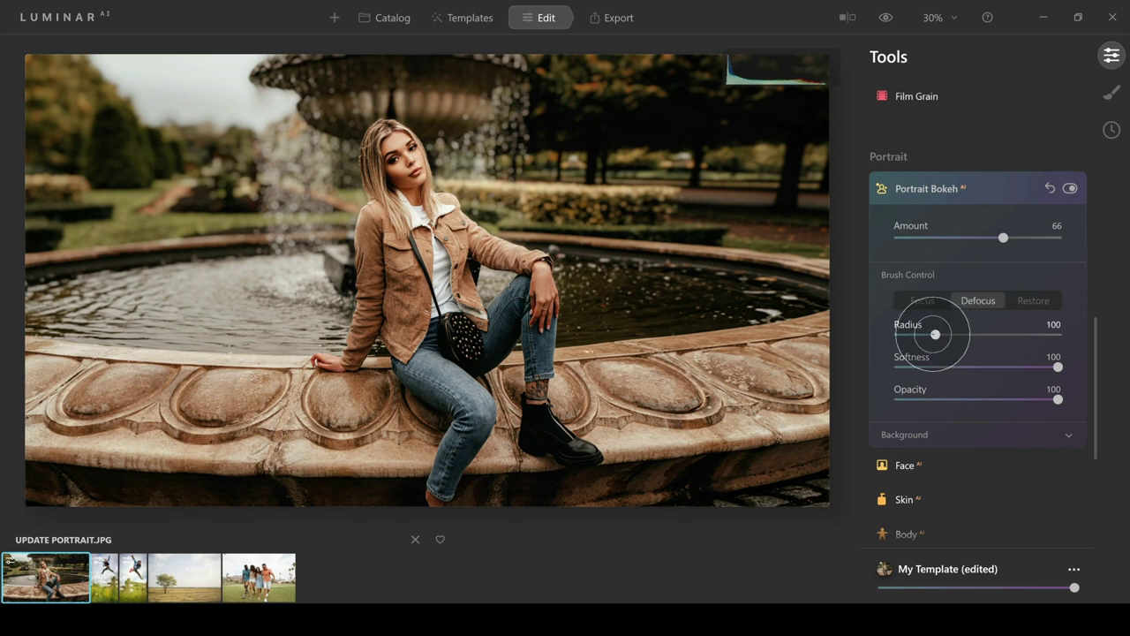
left_click_drag(935, 333, 911, 335)
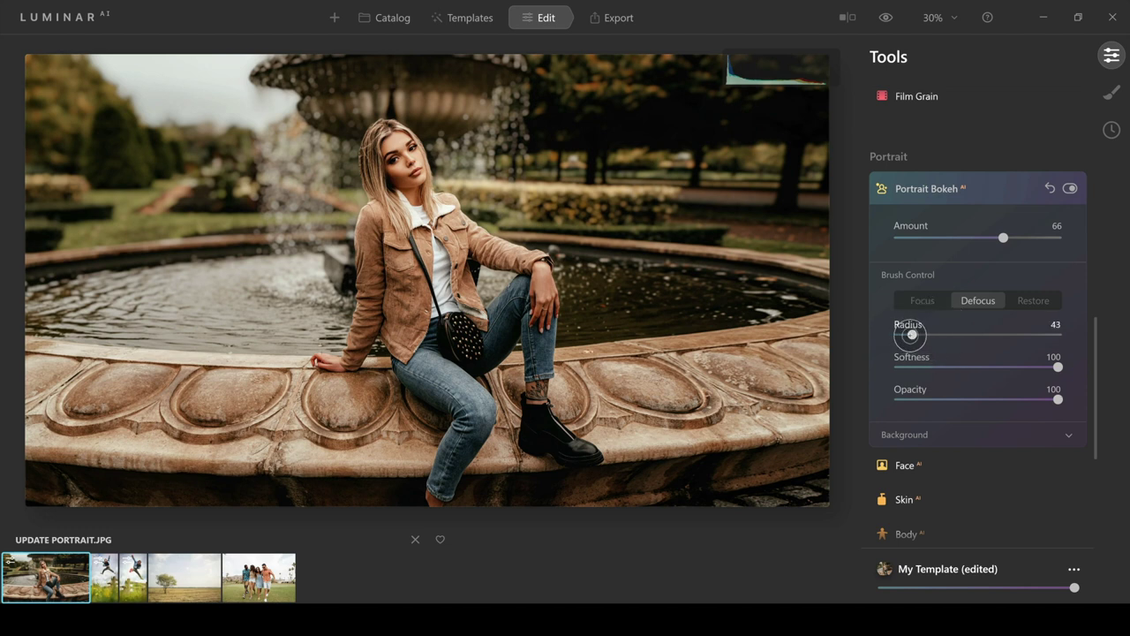
mouse_move(558, 449)
Show the bokeh background settings and set Brightness to -62 and Highlights Glow to 46
scroll(987, 435, "down", 2)
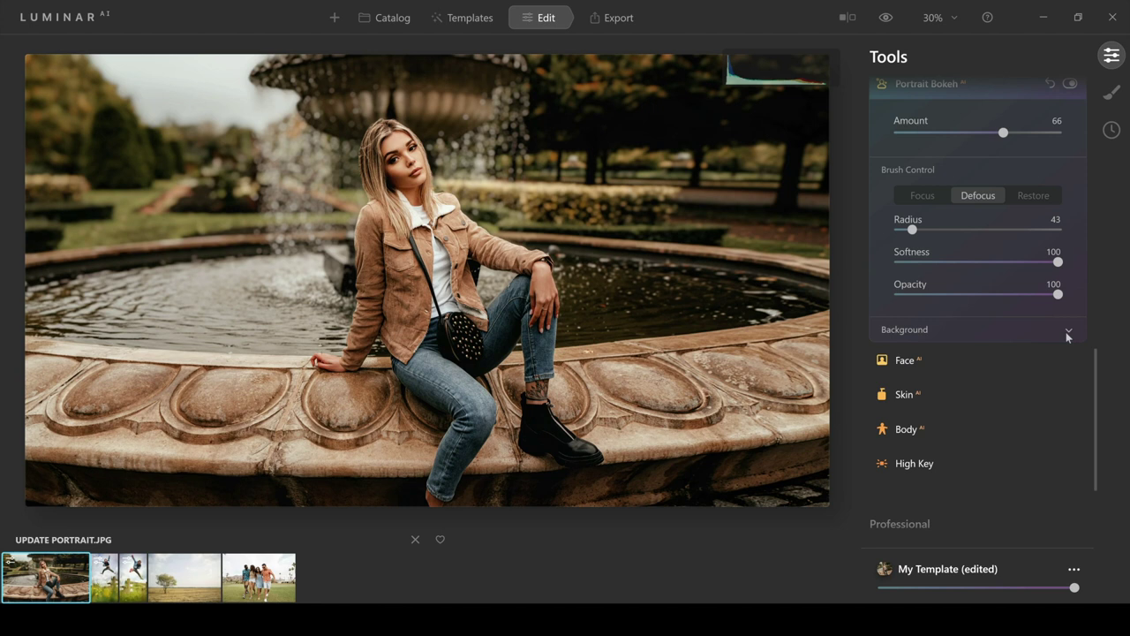
left_click(1066, 332)
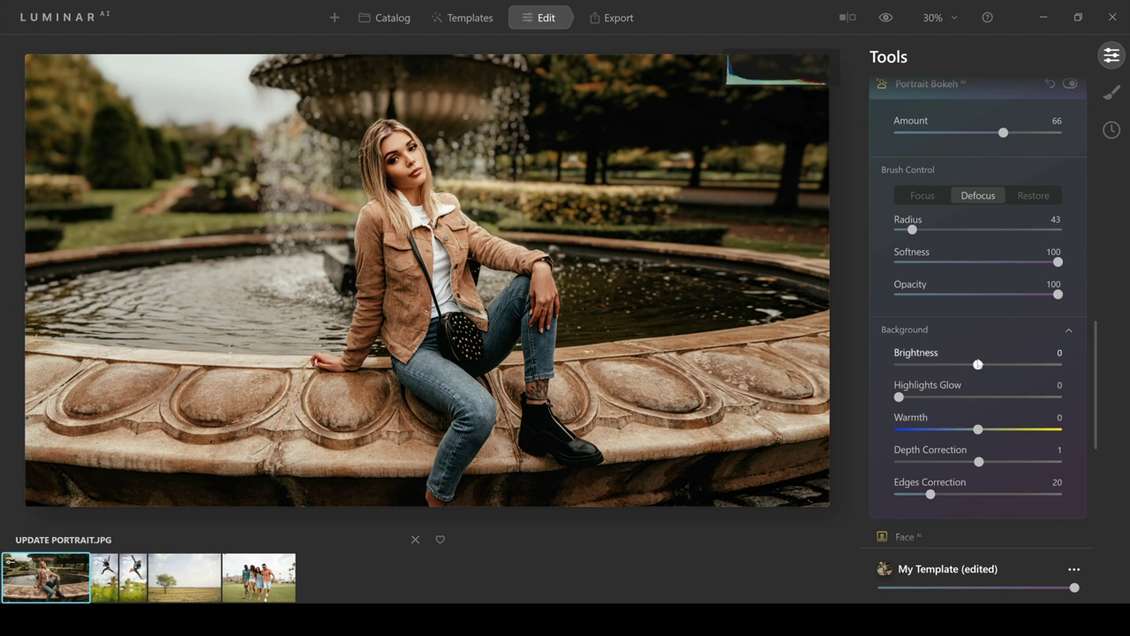
mouse_move(201, 108)
left_click_drag(938, 362, 928, 365)
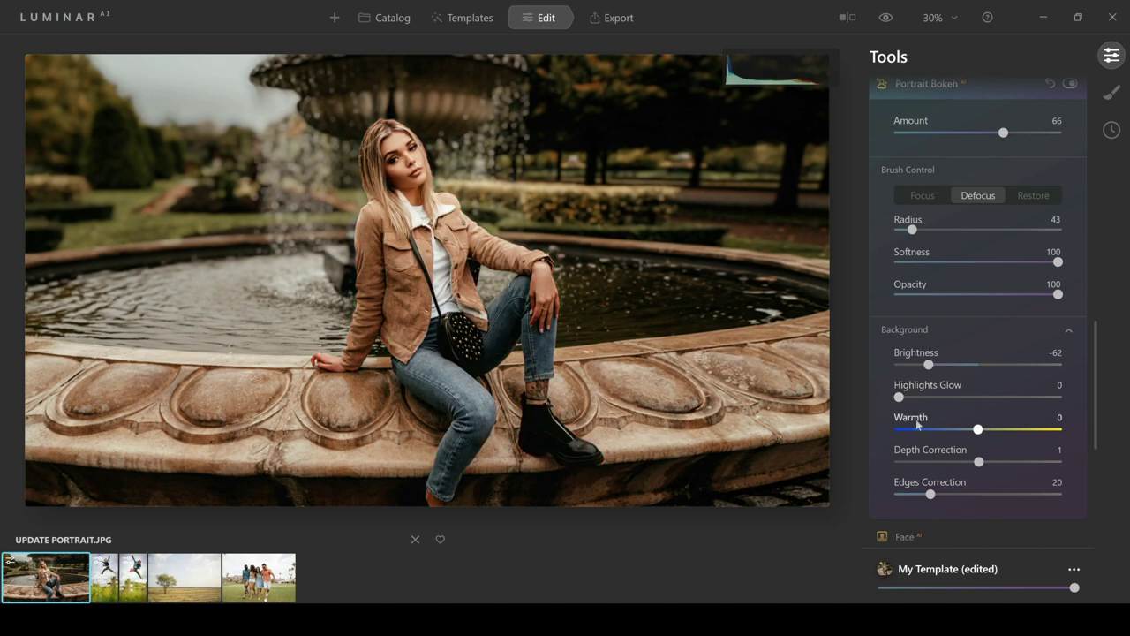
left_click_drag(899, 396, 976, 403)
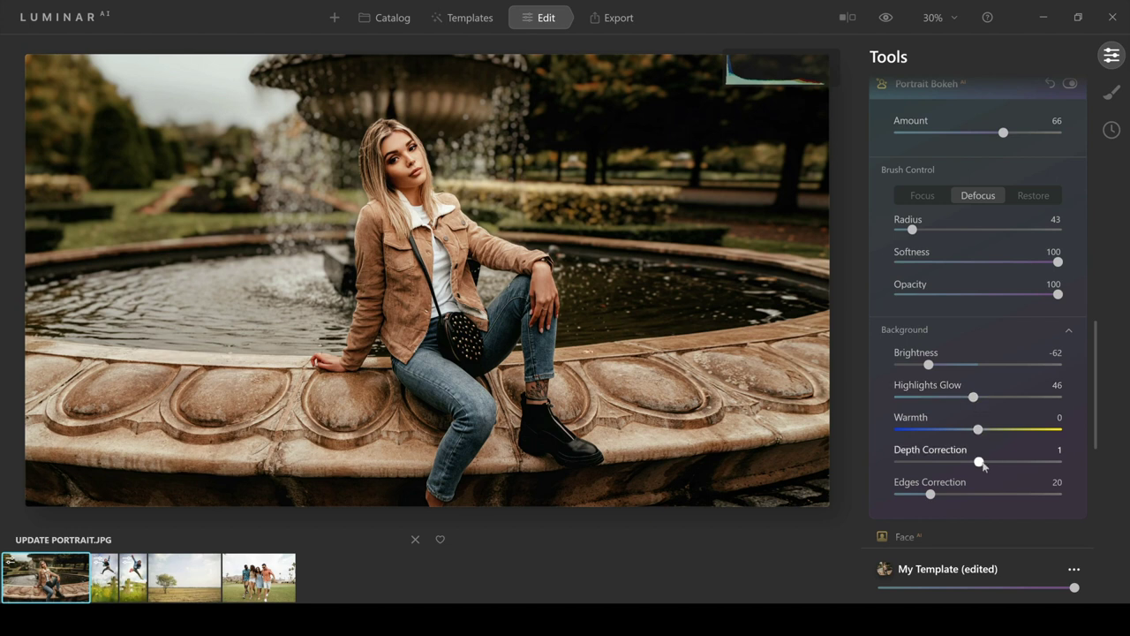
Paint extra blur over the fountain and bring Depth Correction from -63 up to 48
left_click_drag(983, 466, 930, 458)
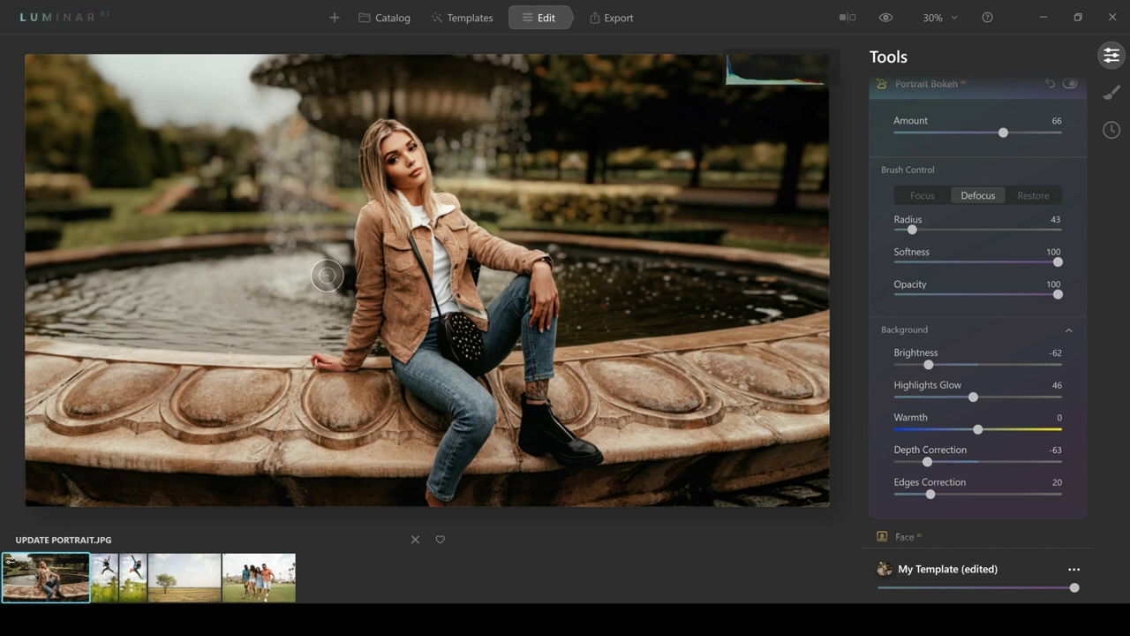
left_click_drag(331, 305, 309, 289)
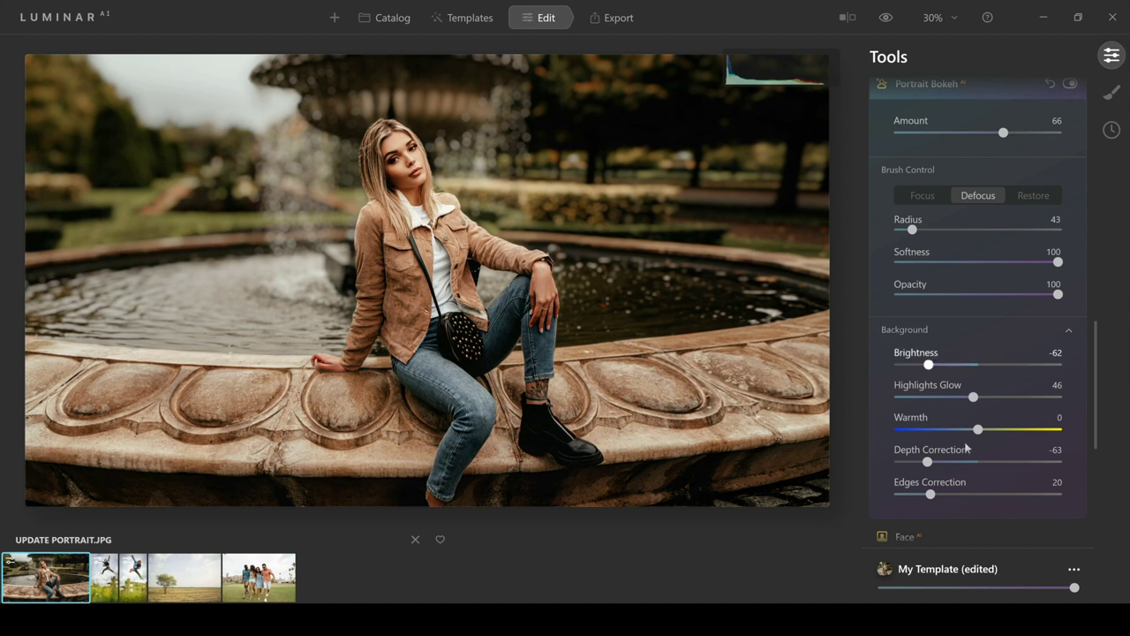
left_click_drag(1002, 466, 1018, 465)
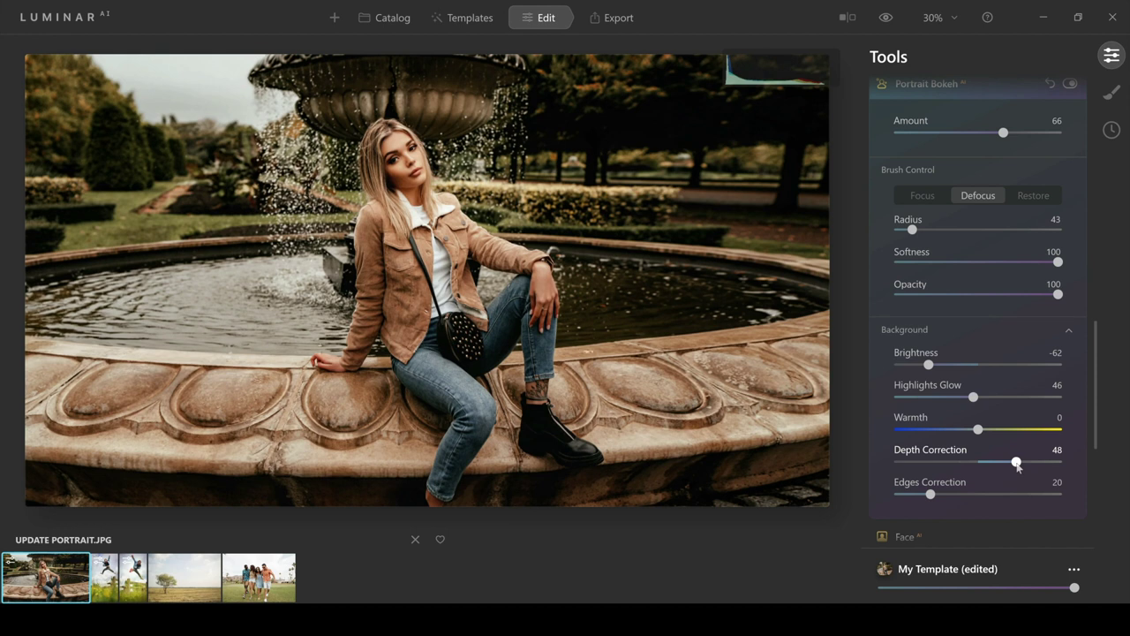
scroll(1100, 348, "up", 2)
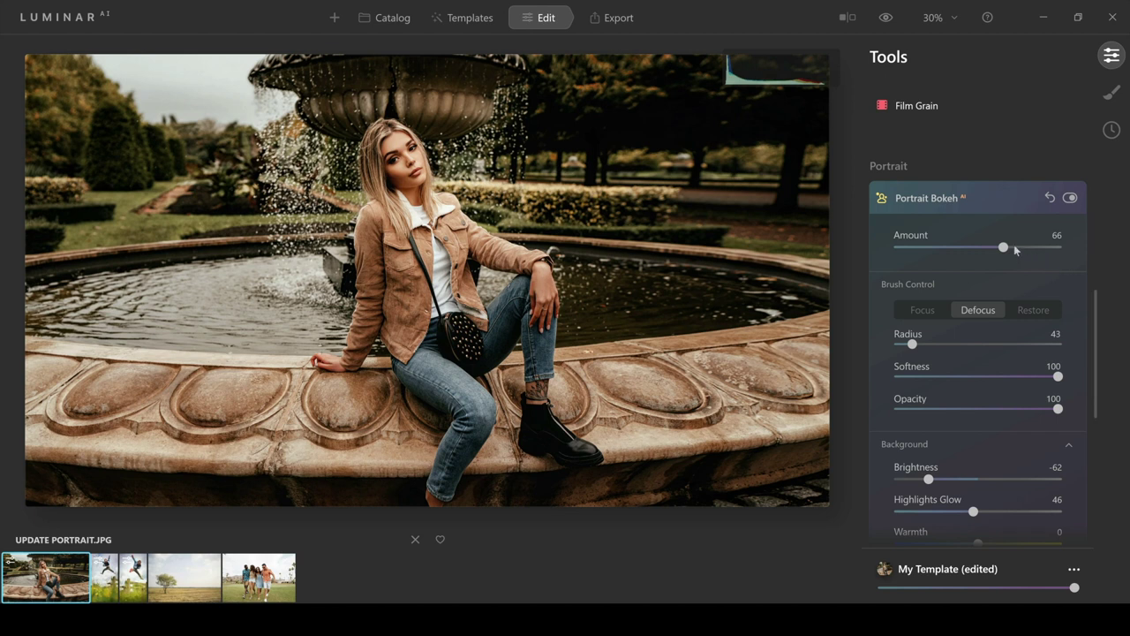
Raise the fountain portrait's bokeh Amount to 90, check the subject mask, then open the group portrait
left_click_drag(1026, 255, 1040, 254)
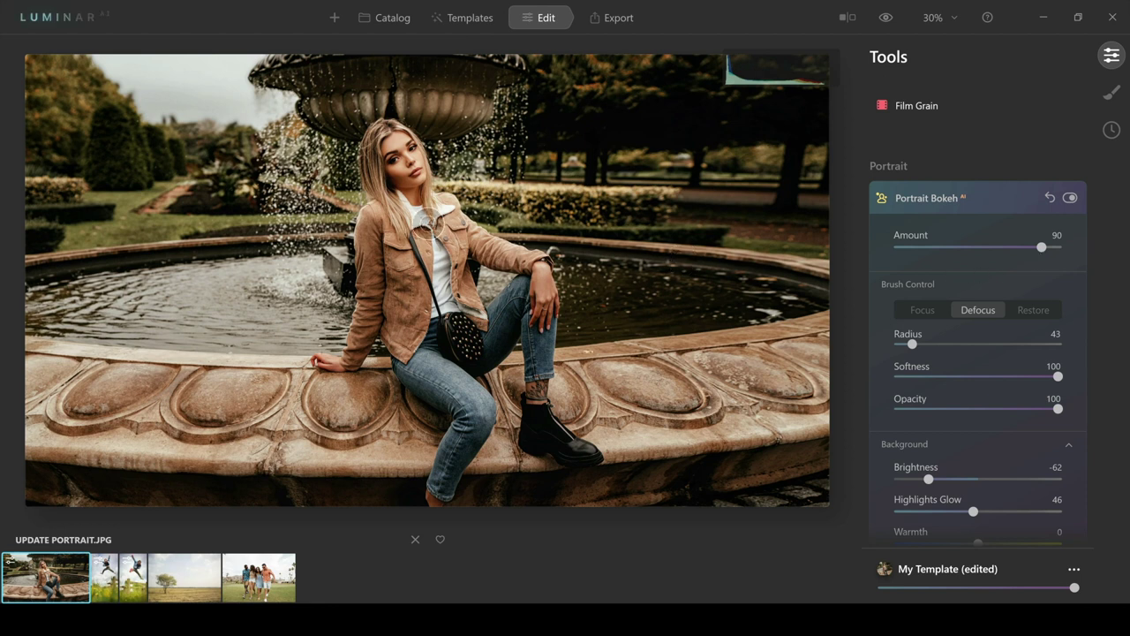
left_click(428, 223)
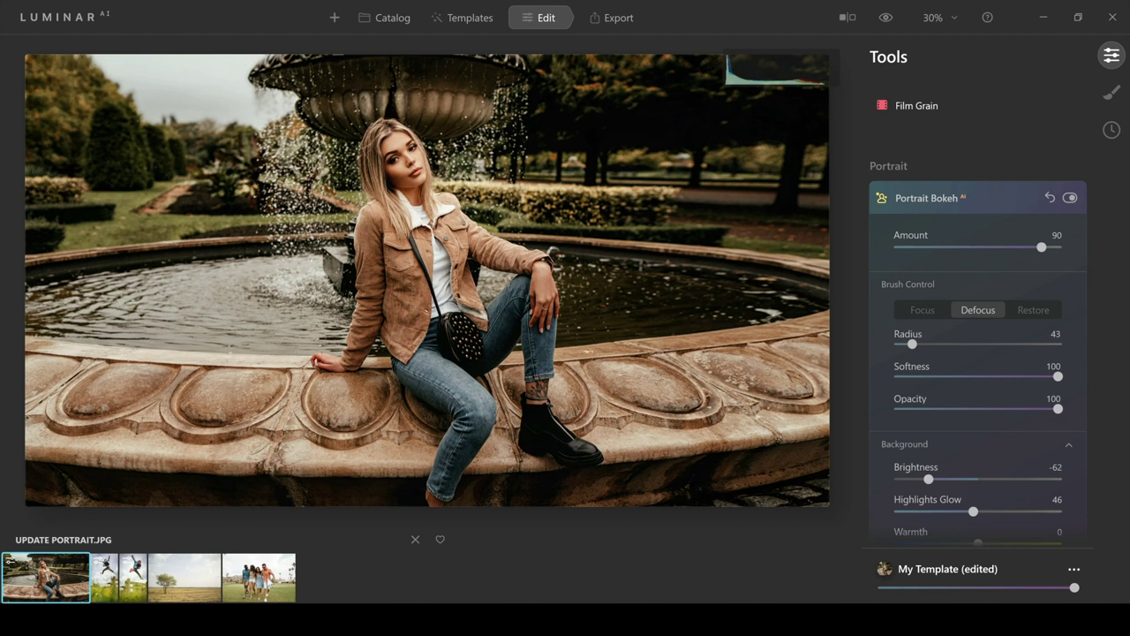
left_click(259, 578)
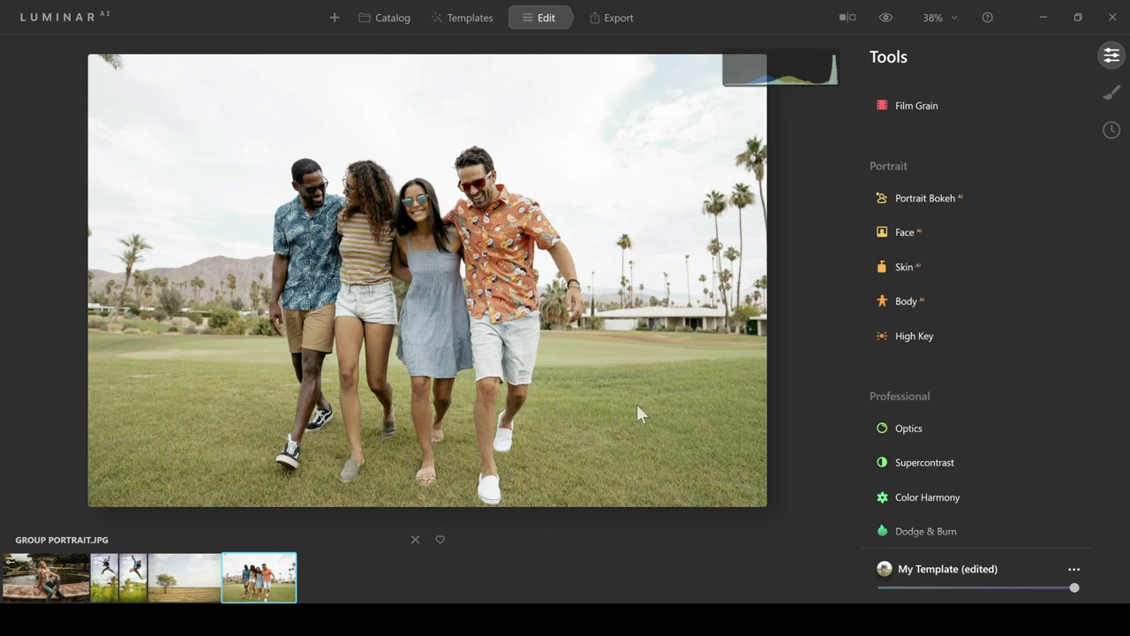
Apply Portrait Bokeh at Amount 53 with Depth Correction 27, brushing the grass to refine the mask
left_click(930, 202)
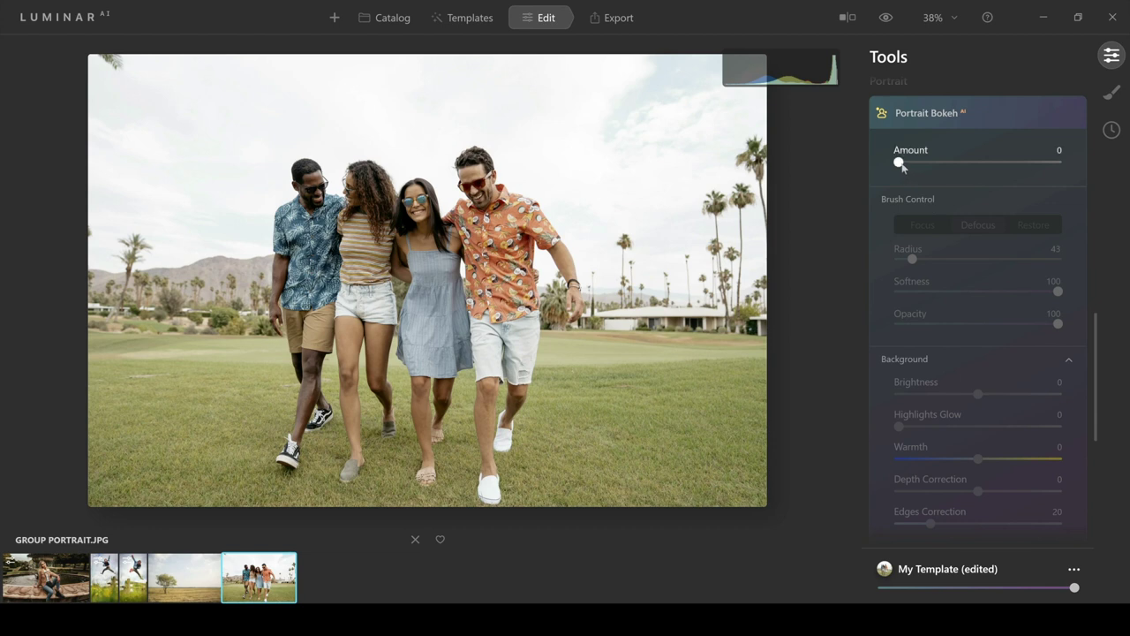
left_click_drag(999, 173, 1015, 172)
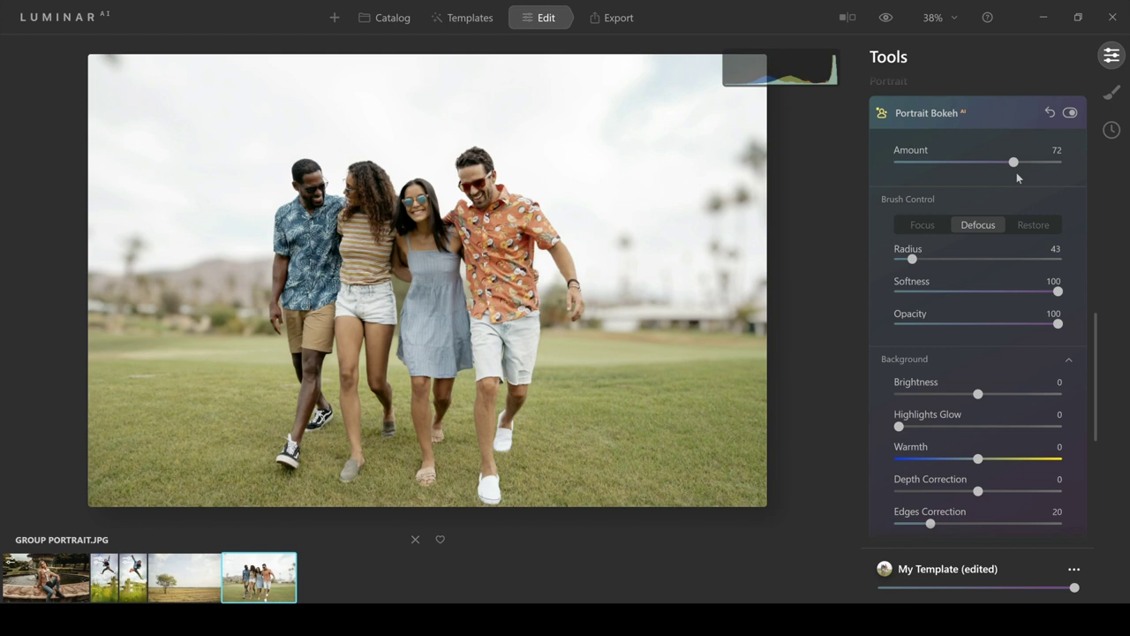
left_click_drag(1014, 163, 982, 163)
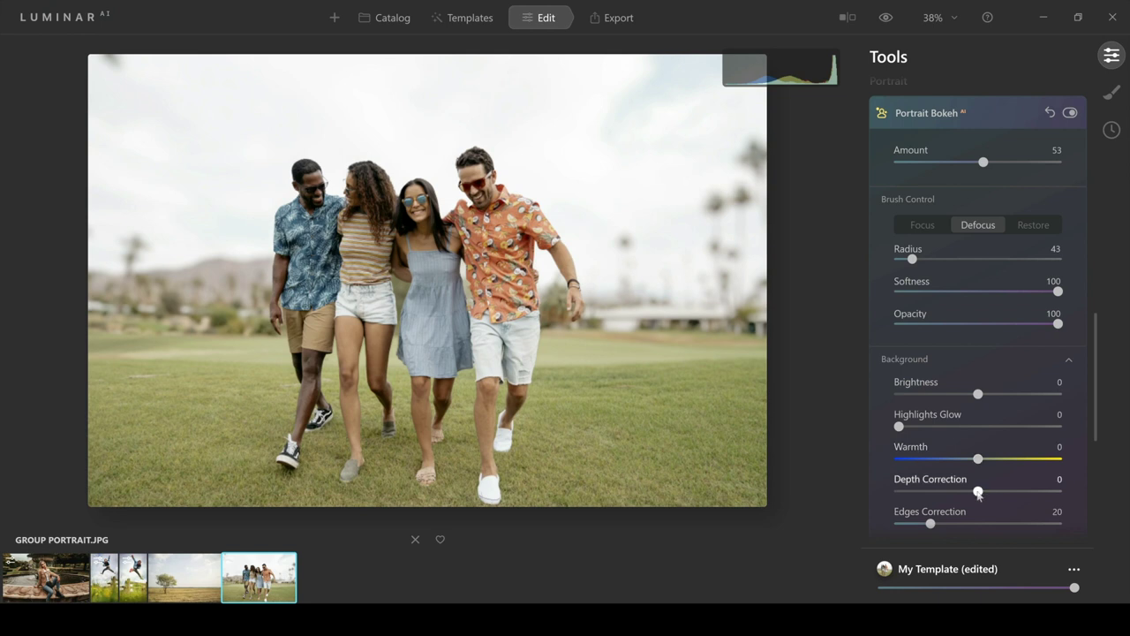
left_click_drag(978, 495, 999, 494)
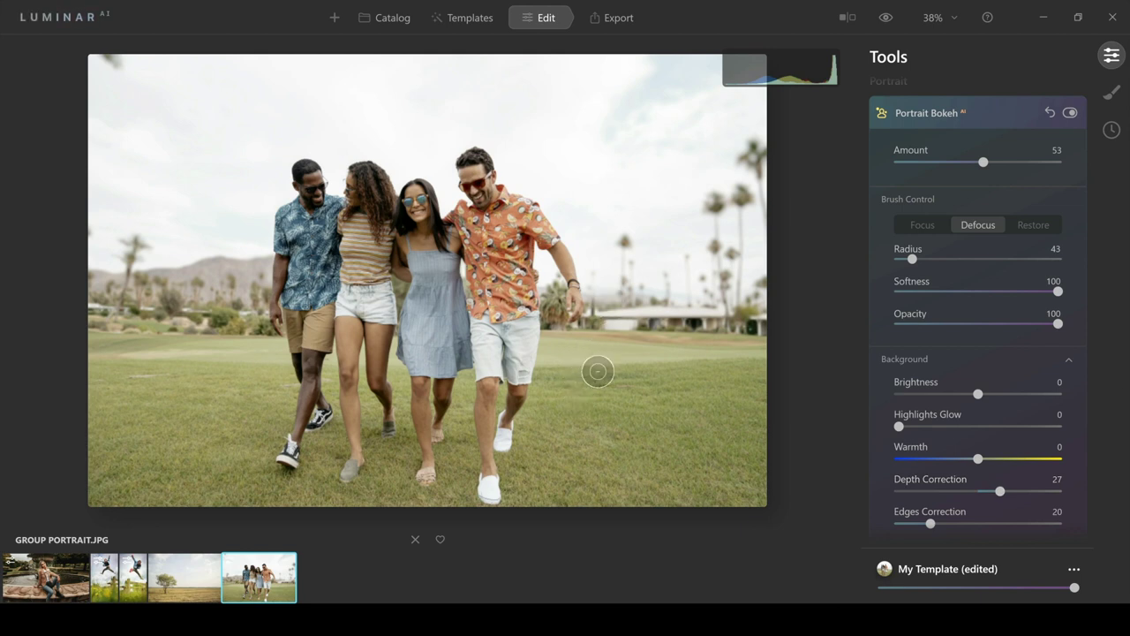
mouse_move(583, 353)
left_mouse_down()
mouse_move(561, 398)
mouse_move(592, 381)
left_mouse_up()
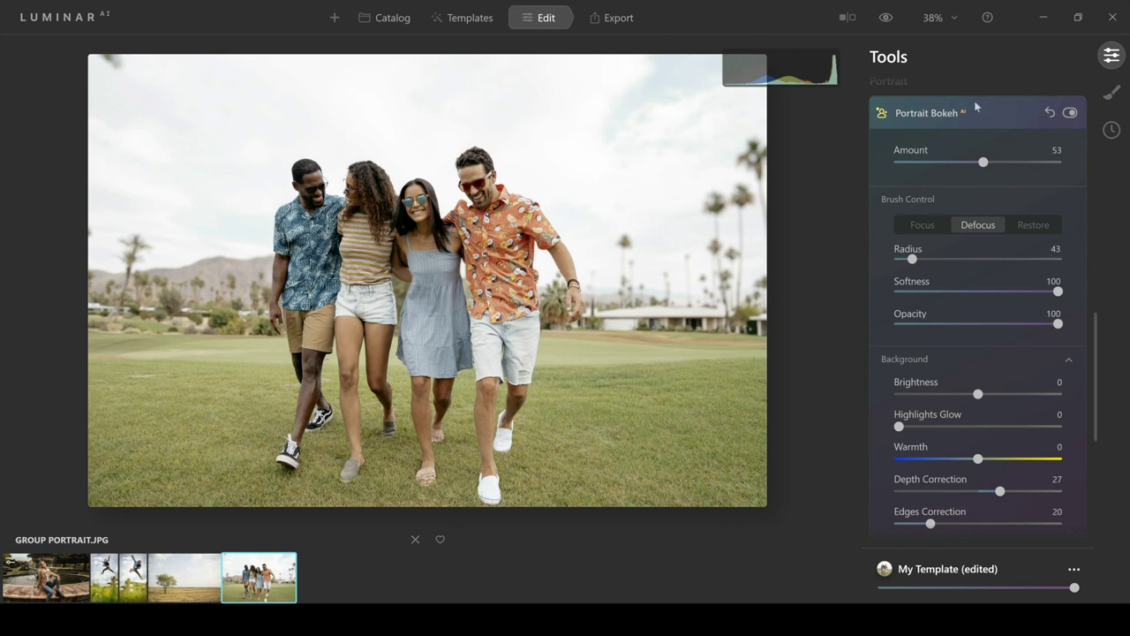
Collapse Portrait Bokeh, open the lone-tree landscape, and expand Sky AI under Creative
left_click(951, 113)
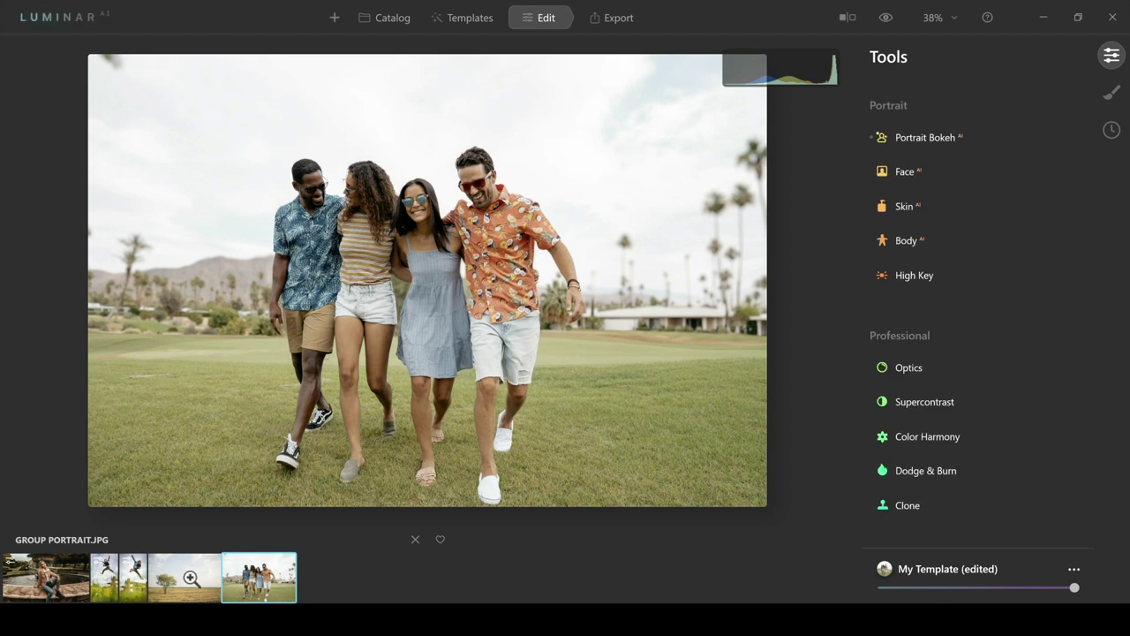
left_click(182, 578)
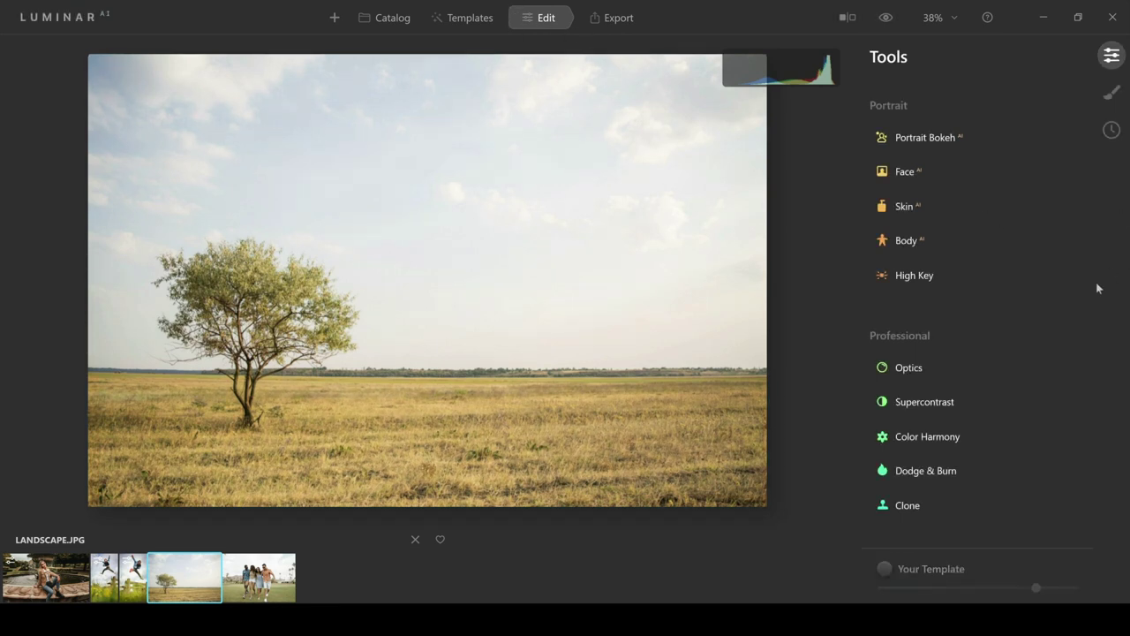
left_click_drag(1095, 408, 1088, 242)
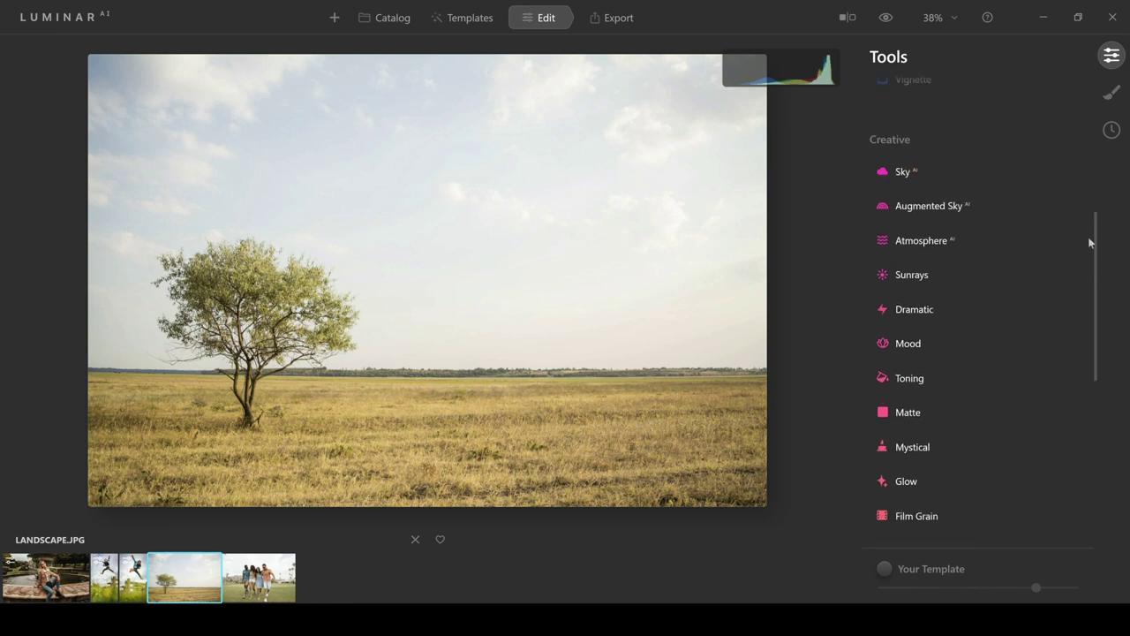
left_click(903, 177)
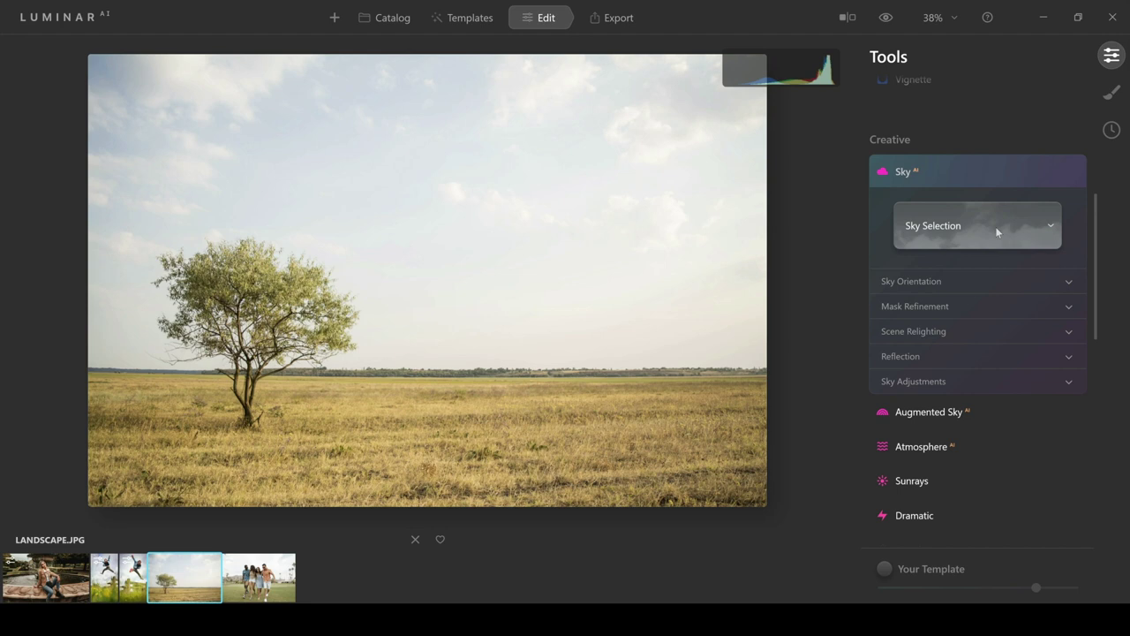
Pick Dramatic Sunset 4 from the Sky Selection list and expand Sky Orientation
left_click(1018, 232)
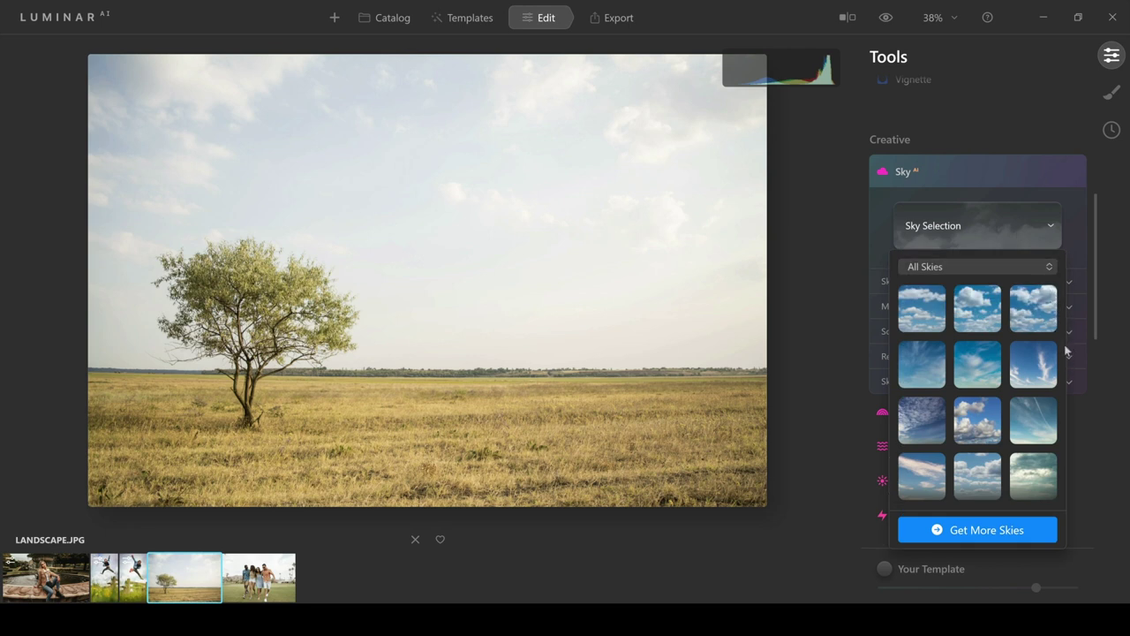
scroll(1061, 414, "down", 5)
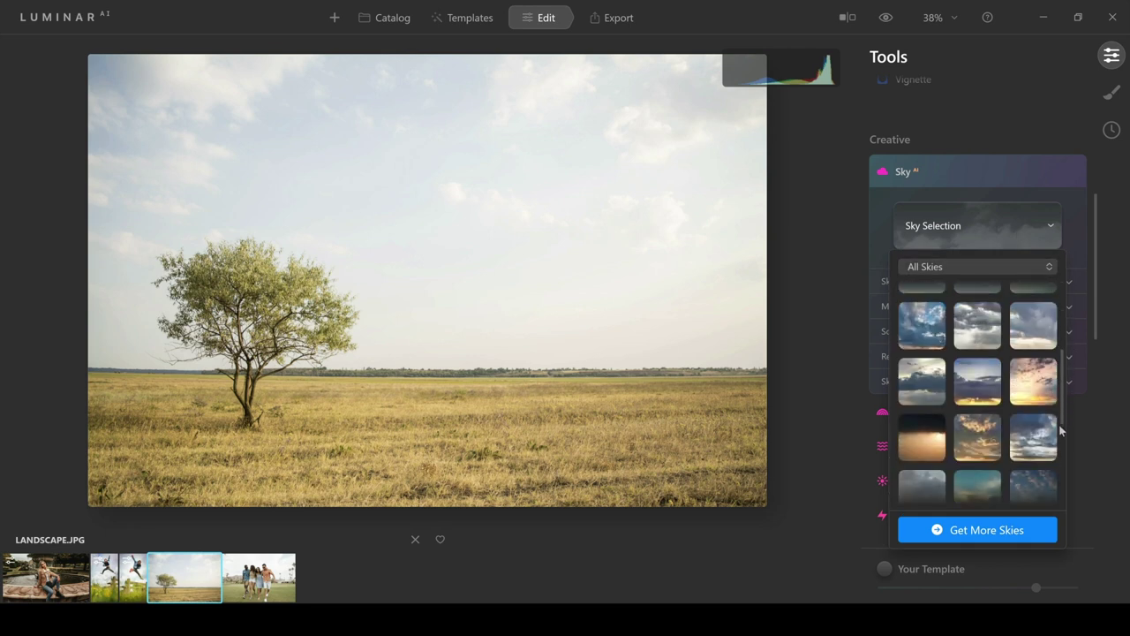
scroll(1058, 446, "down", 3)
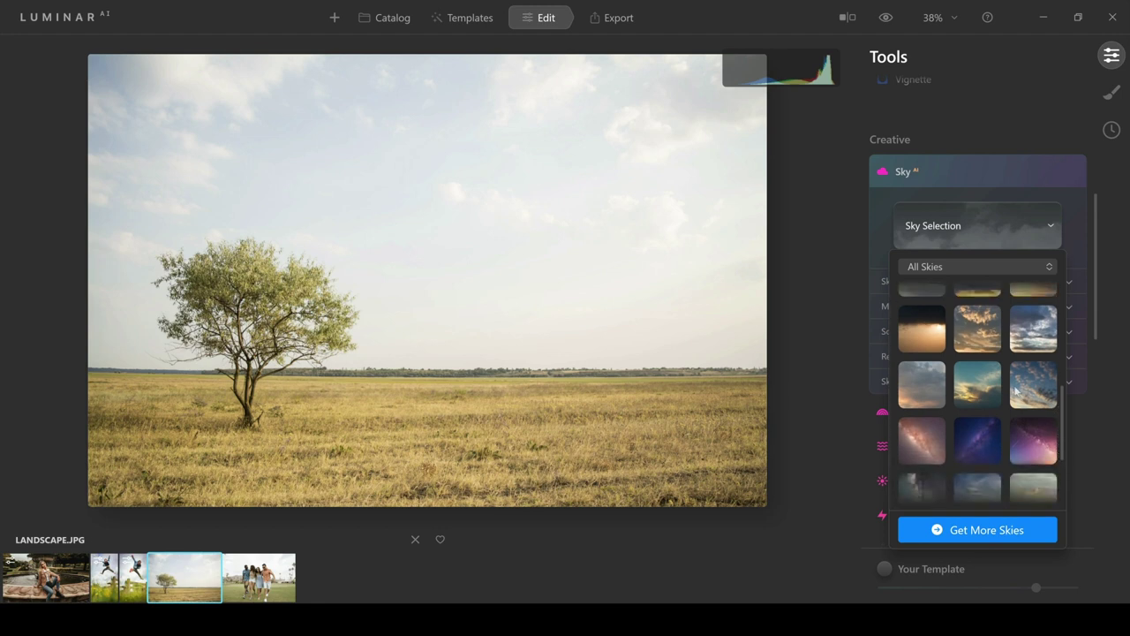
left_click(1025, 336)
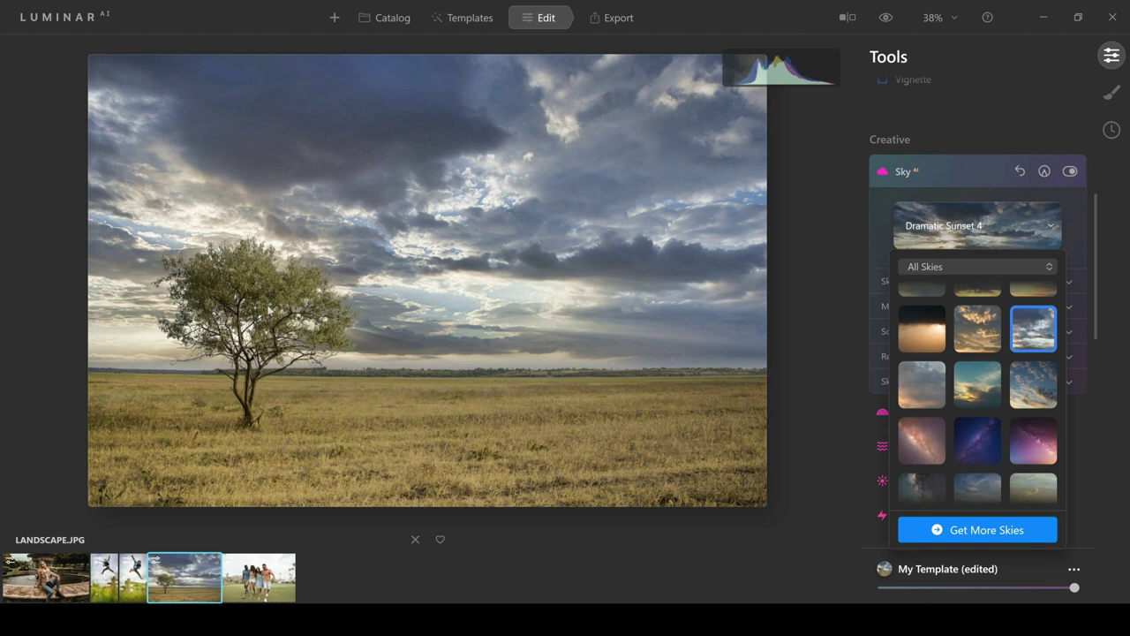
left_click(1074, 254)
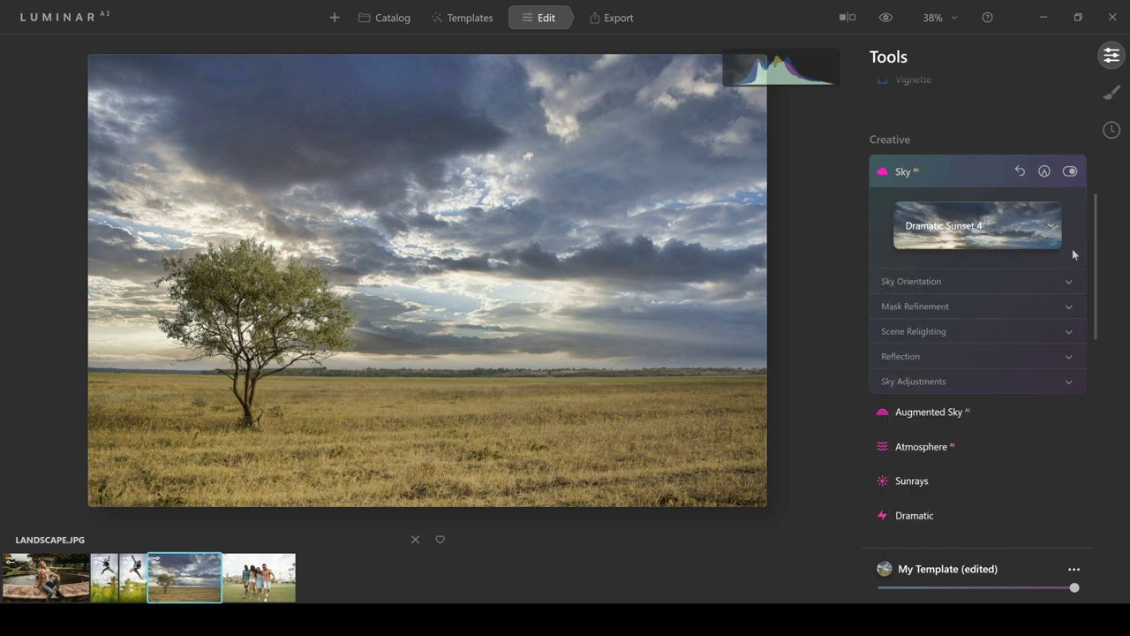
left_click(1048, 279)
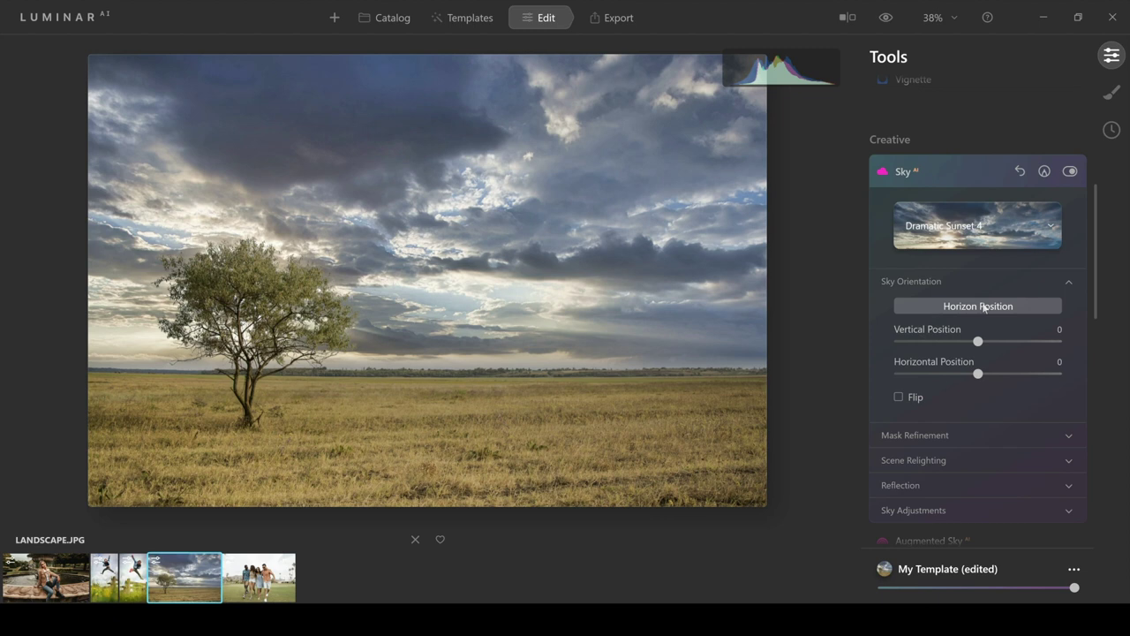
Activate Horizon Position and drag the sky's horizon guide lines onto the distant treeline
left_click(983, 306)
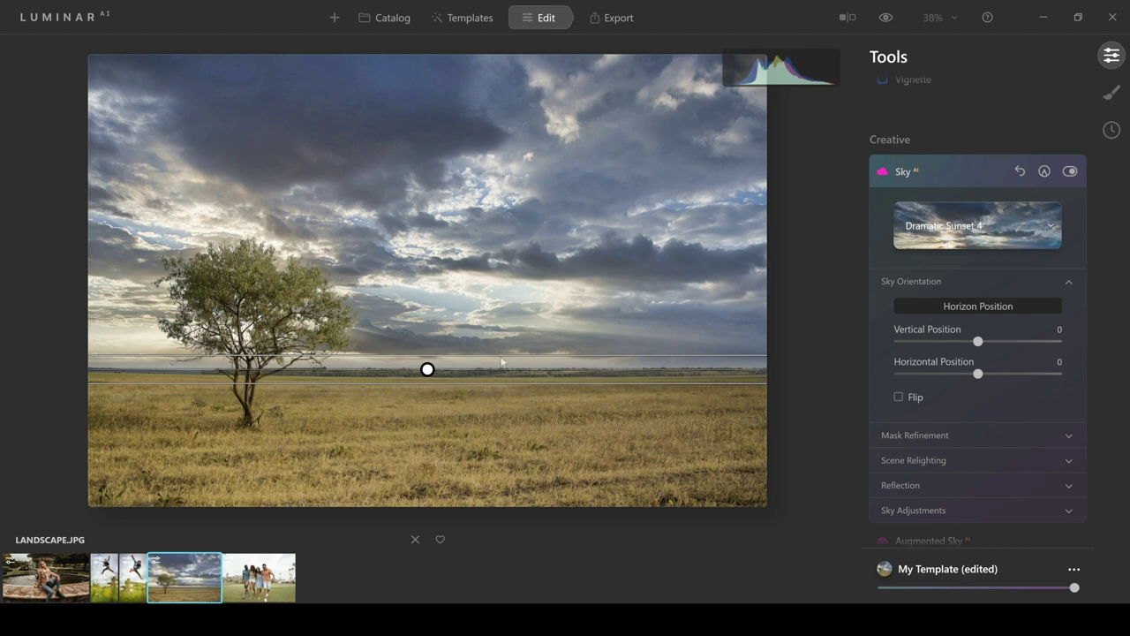
left_click_drag(500, 355, 500, 321)
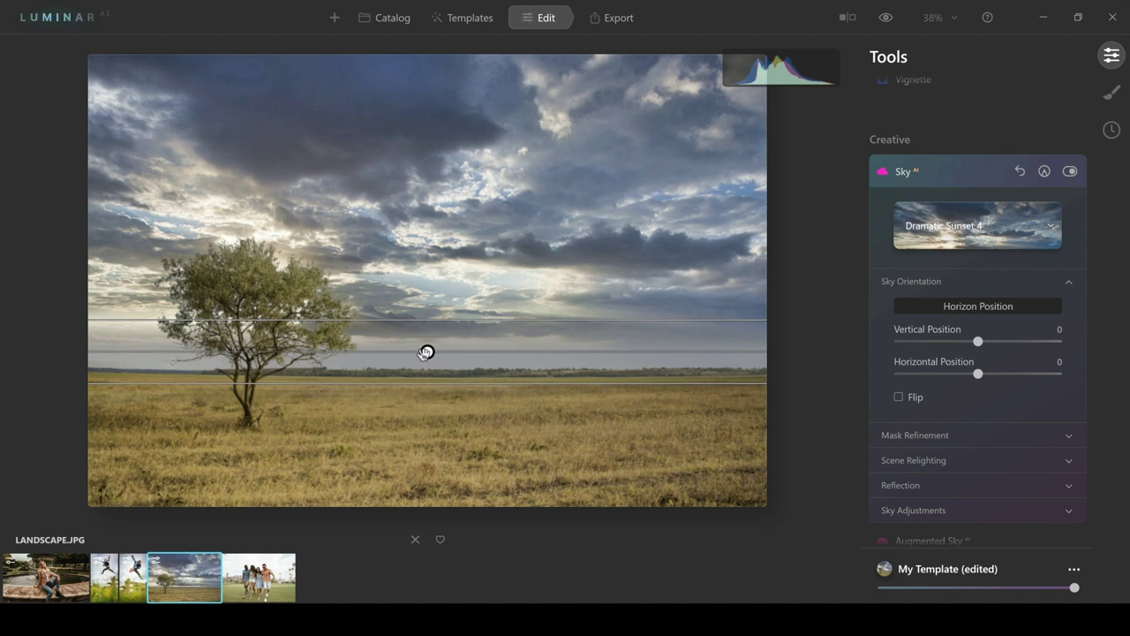
left_click_drag(426, 353, 423, 386)
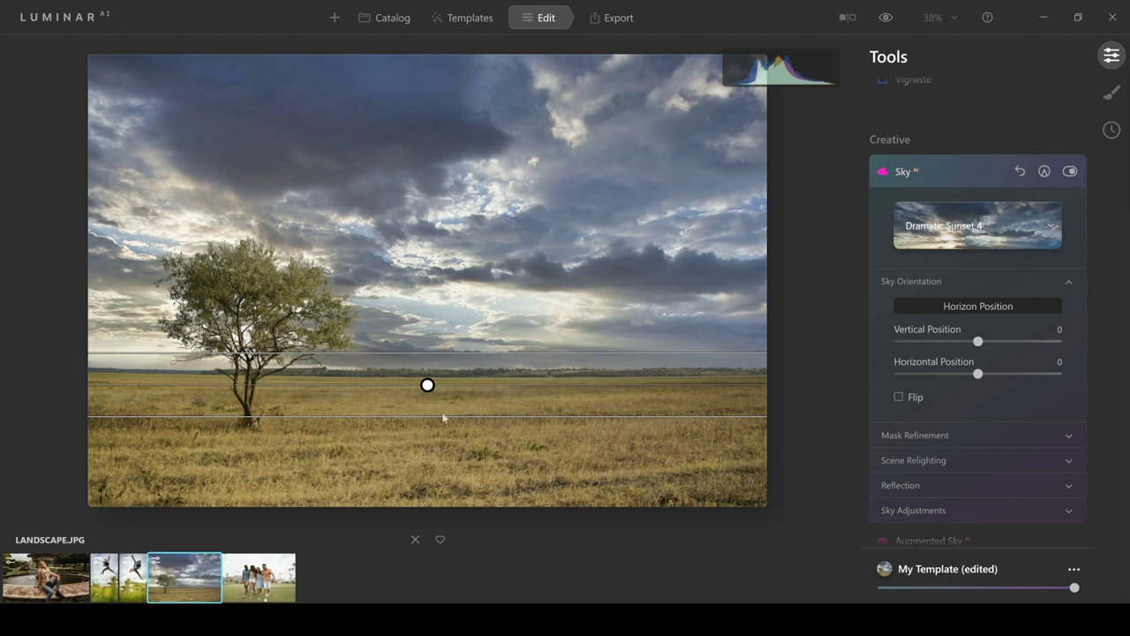
left_click_drag(442, 415, 443, 402)
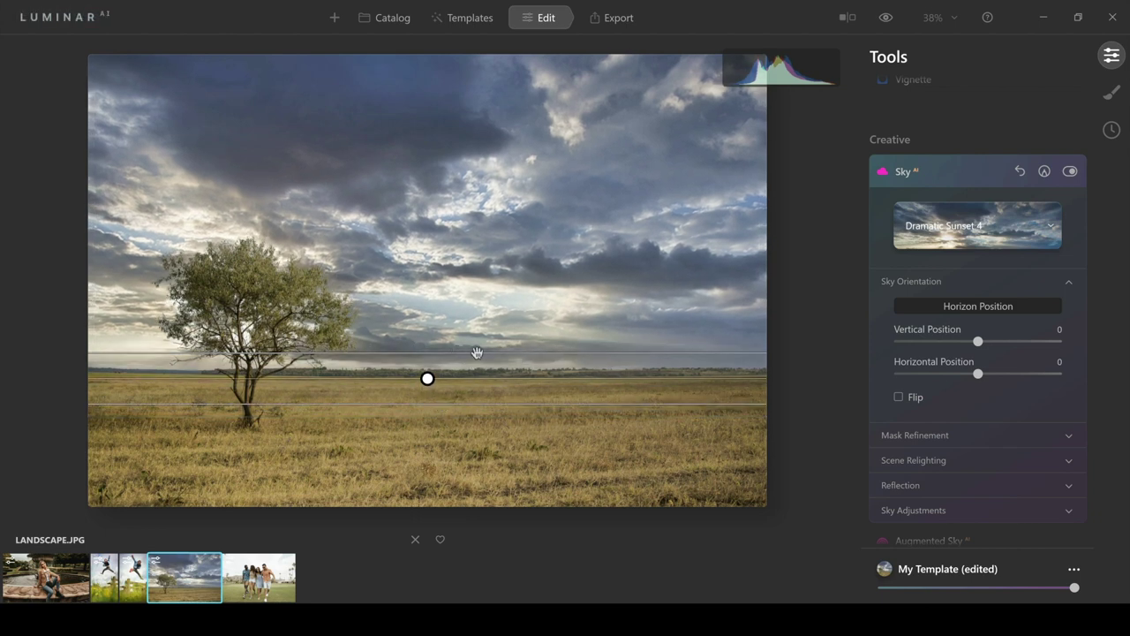
left_click_drag(476, 353, 480, 373)
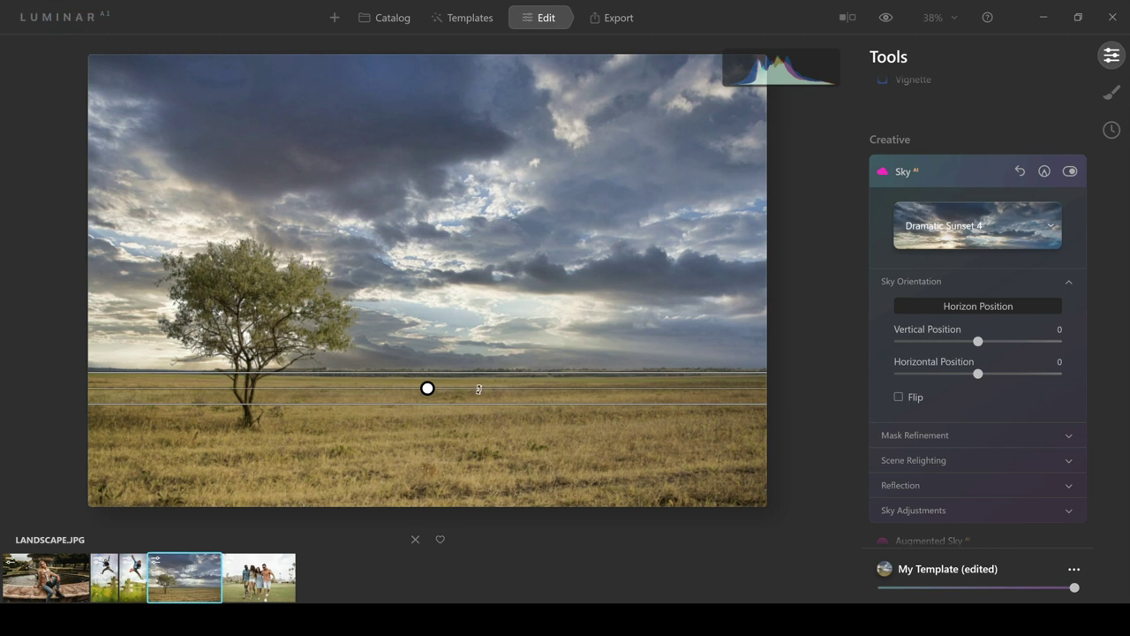
Tilt the sky horizon lower on the left and higher on the right, then lower it slightly
left_click_drag(479, 389, 484, 387)
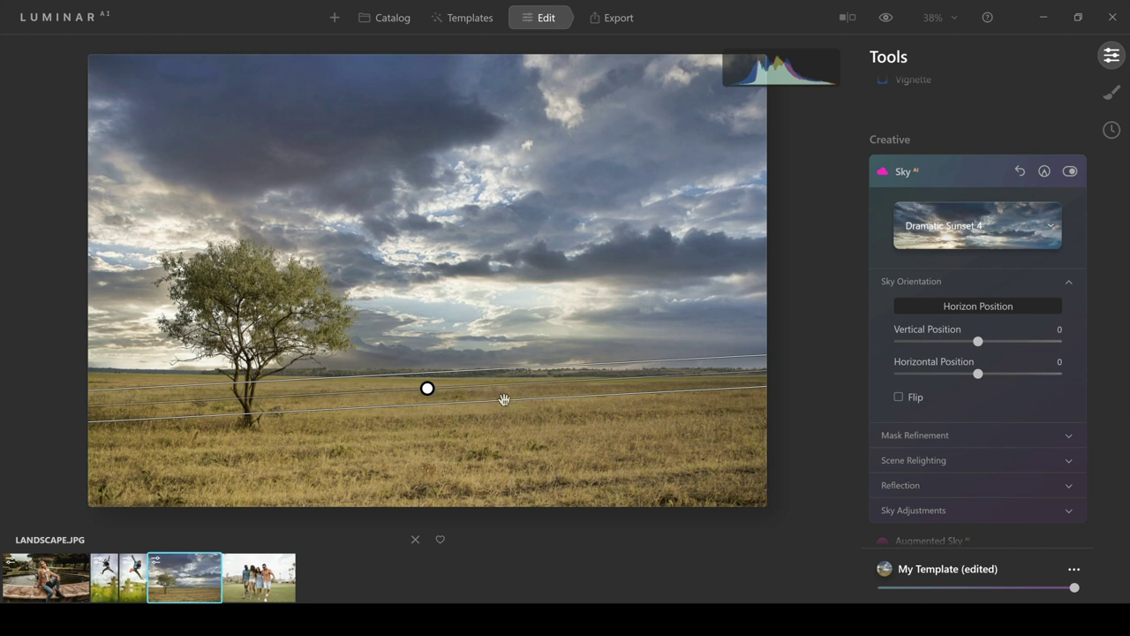
left_click_drag(503, 403, 504, 410)
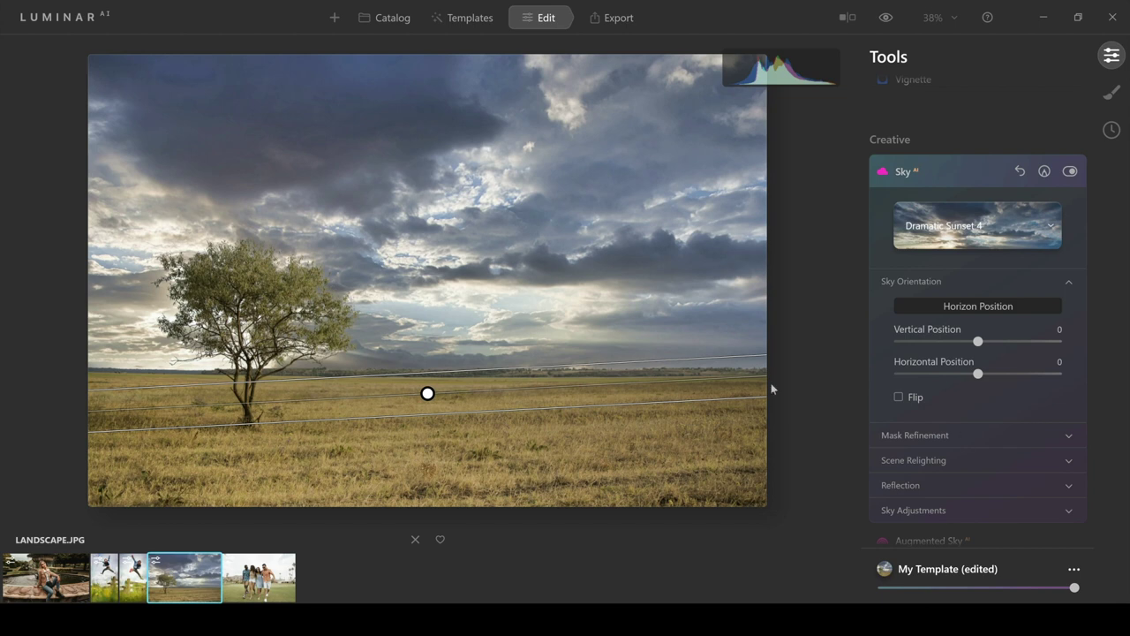
Raise the Sky AI Scene Relighting strength from 20 to 72
left_click(1070, 460)
scroll(935, 508, "down", 1)
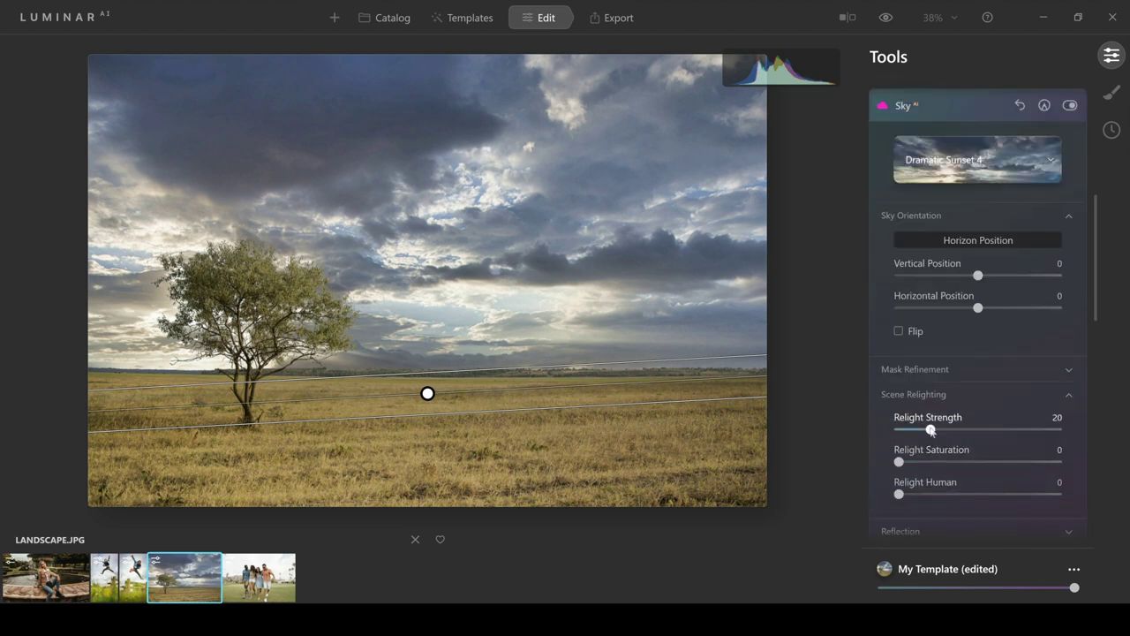
left_click_drag(954, 431, 1015, 431)
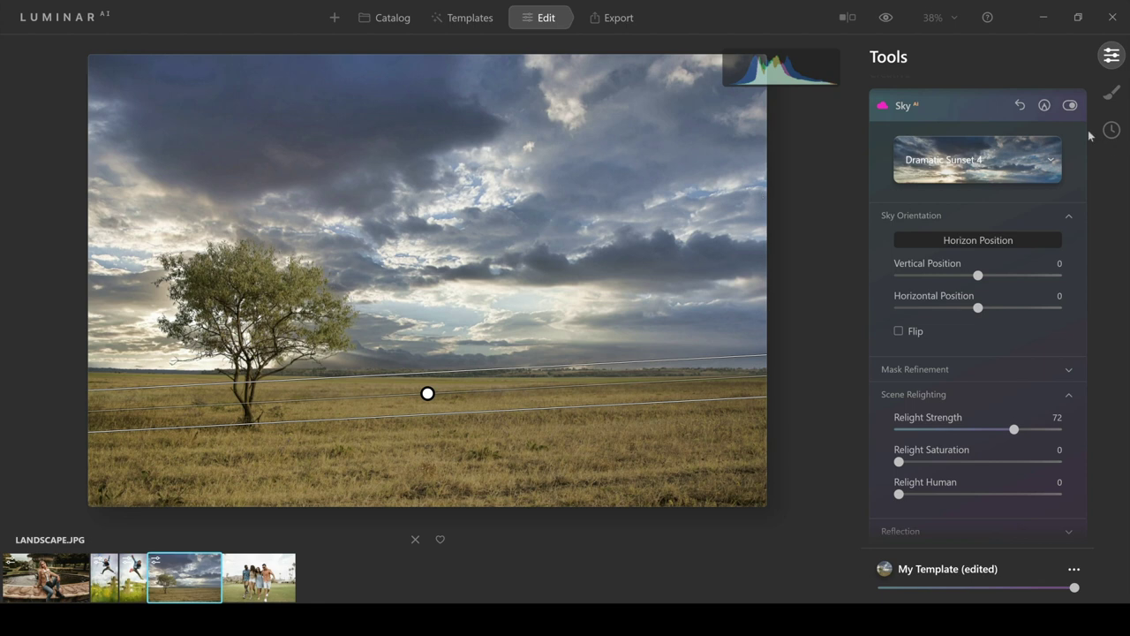
left_click(1112, 91)
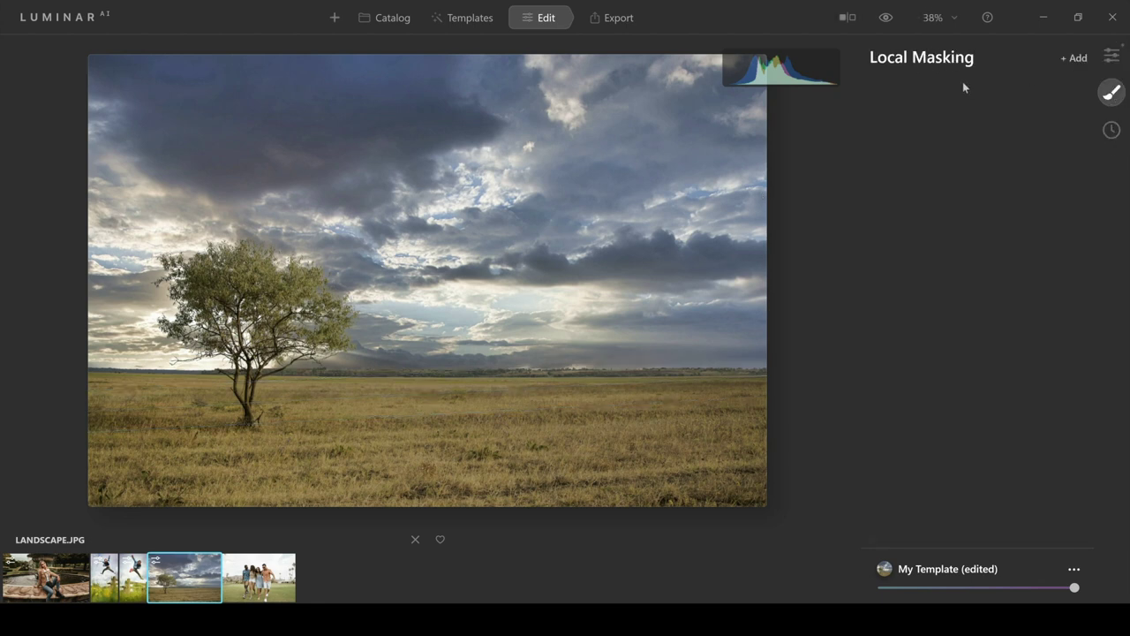
Add a Texture layer at Opacity 50 and bring up its texture picker
left_click(1074, 59)
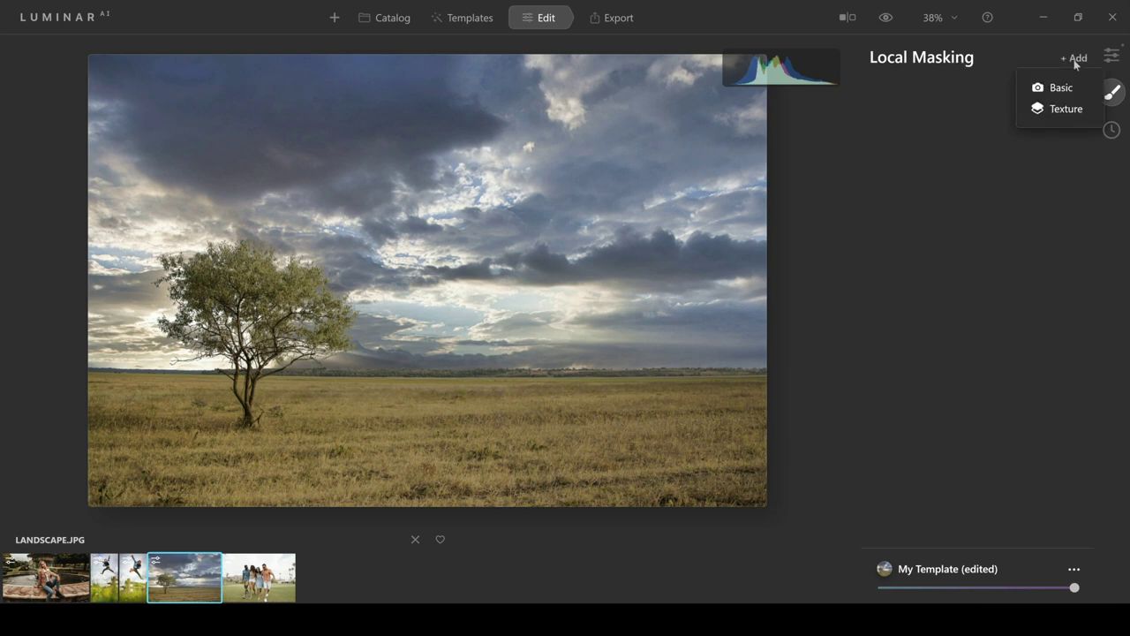
left_click(1068, 109)
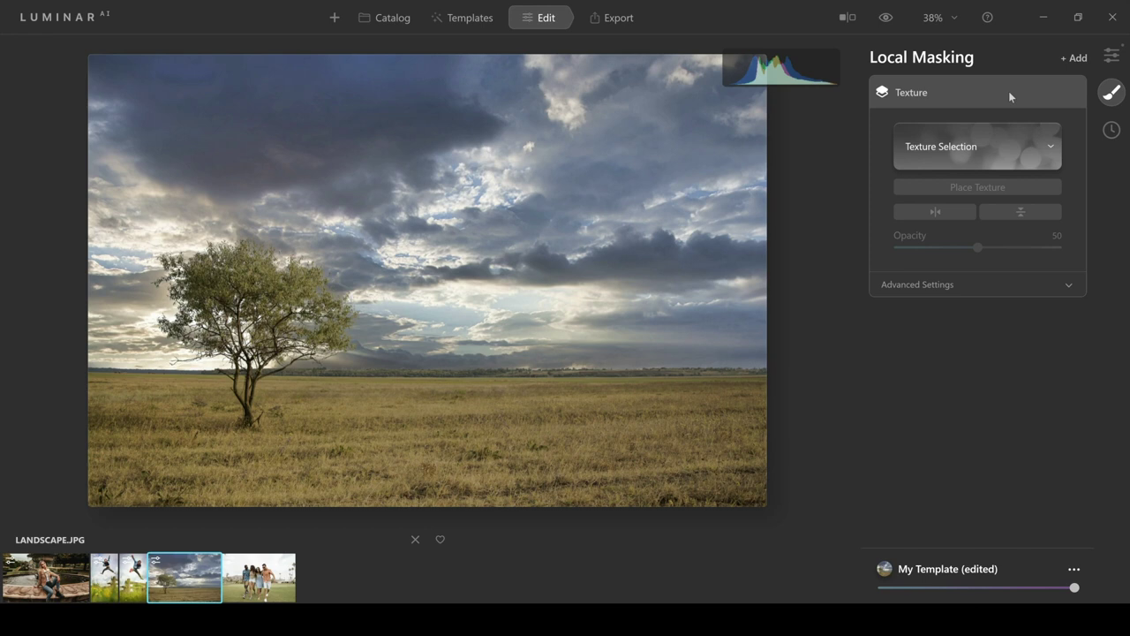
left_click(1045, 150)
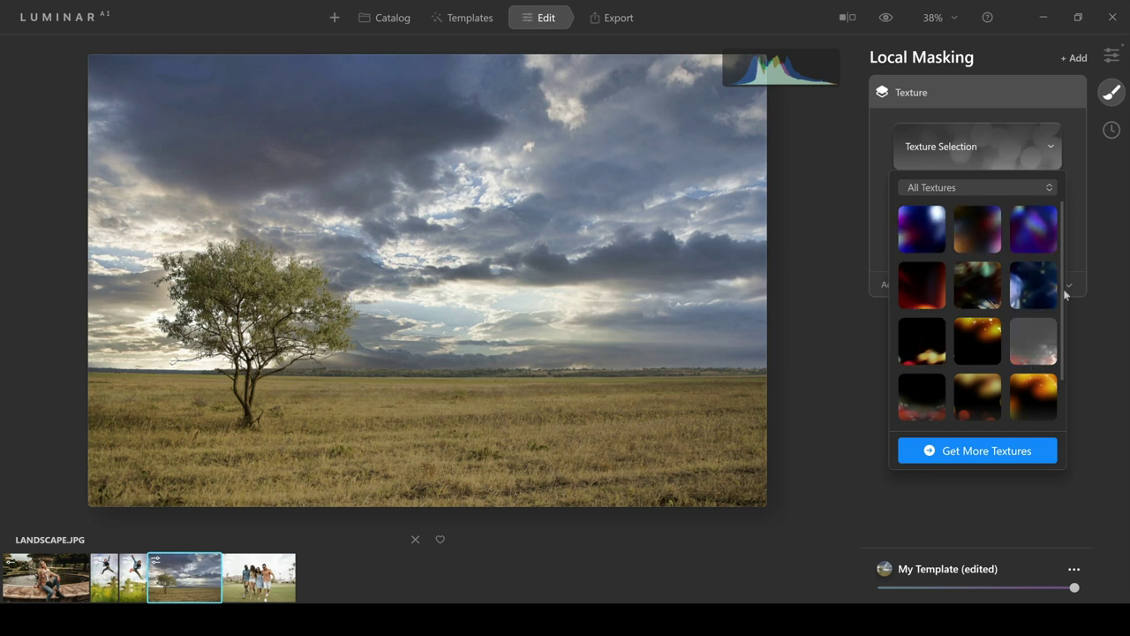
Browse the texture thumbnails, then open the Custom textures folder from the All Textures list
scroll(1064, 323, "down", 2)
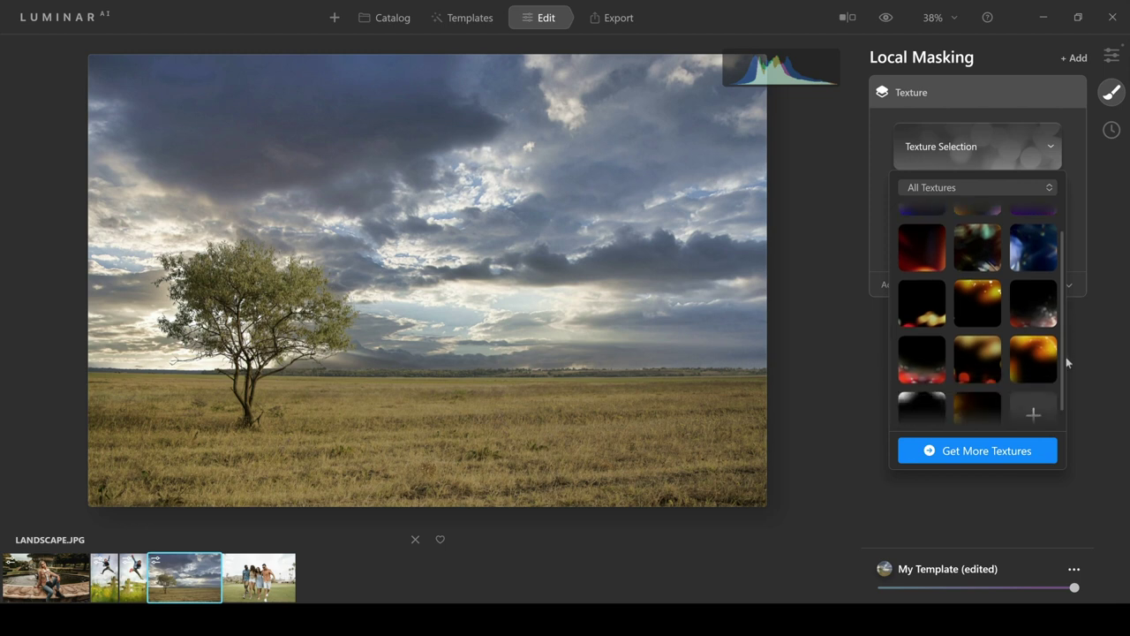
scroll(1065, 321, "up", 2)
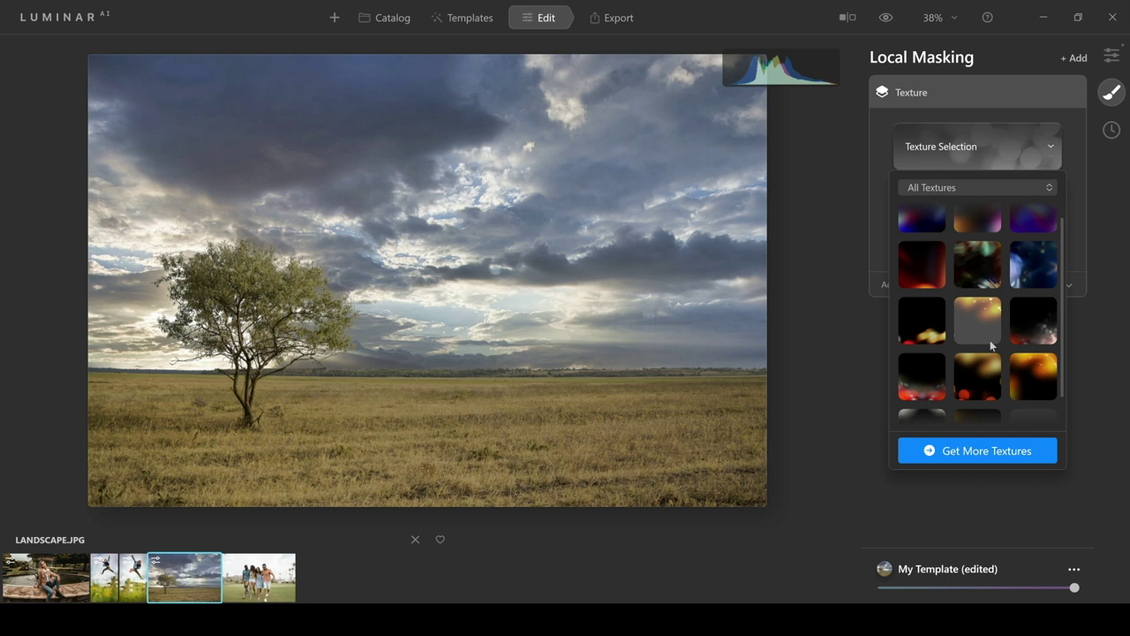
left_click(1050, 189)
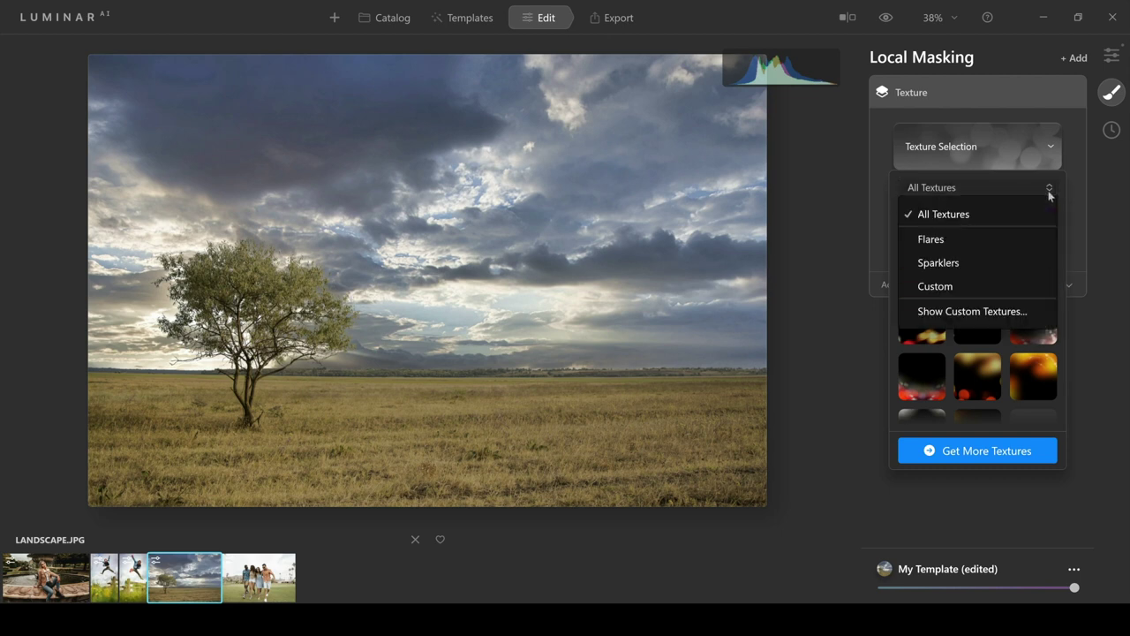
left_click(963, 315)
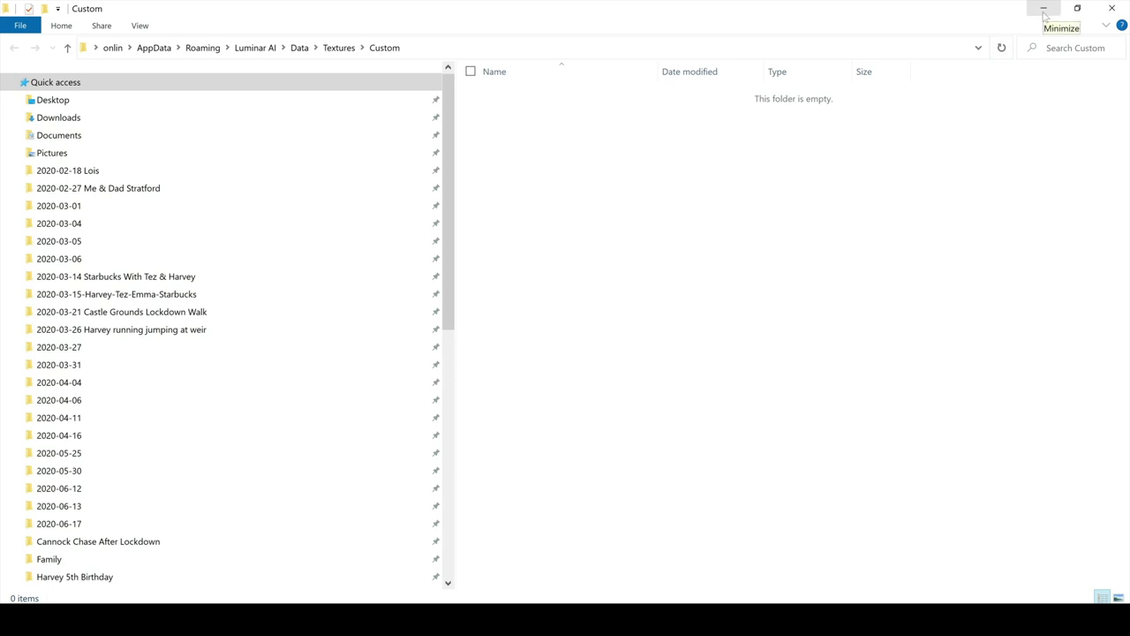
Minimize the empty Custom textures folder window to return to the Texture layer
left_click(1043, 11)
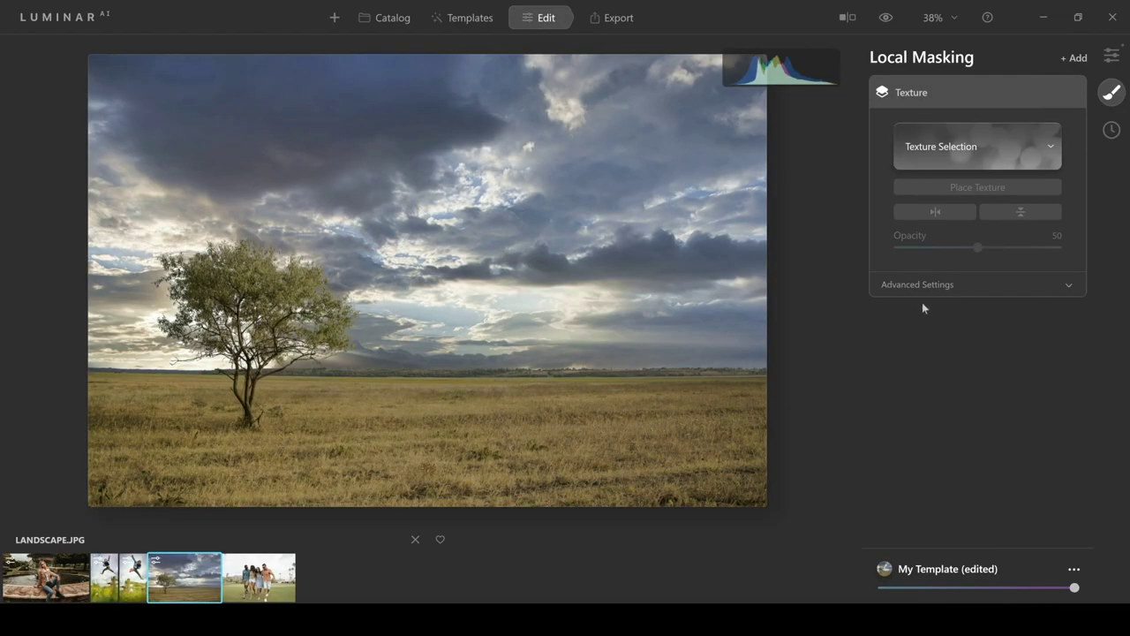